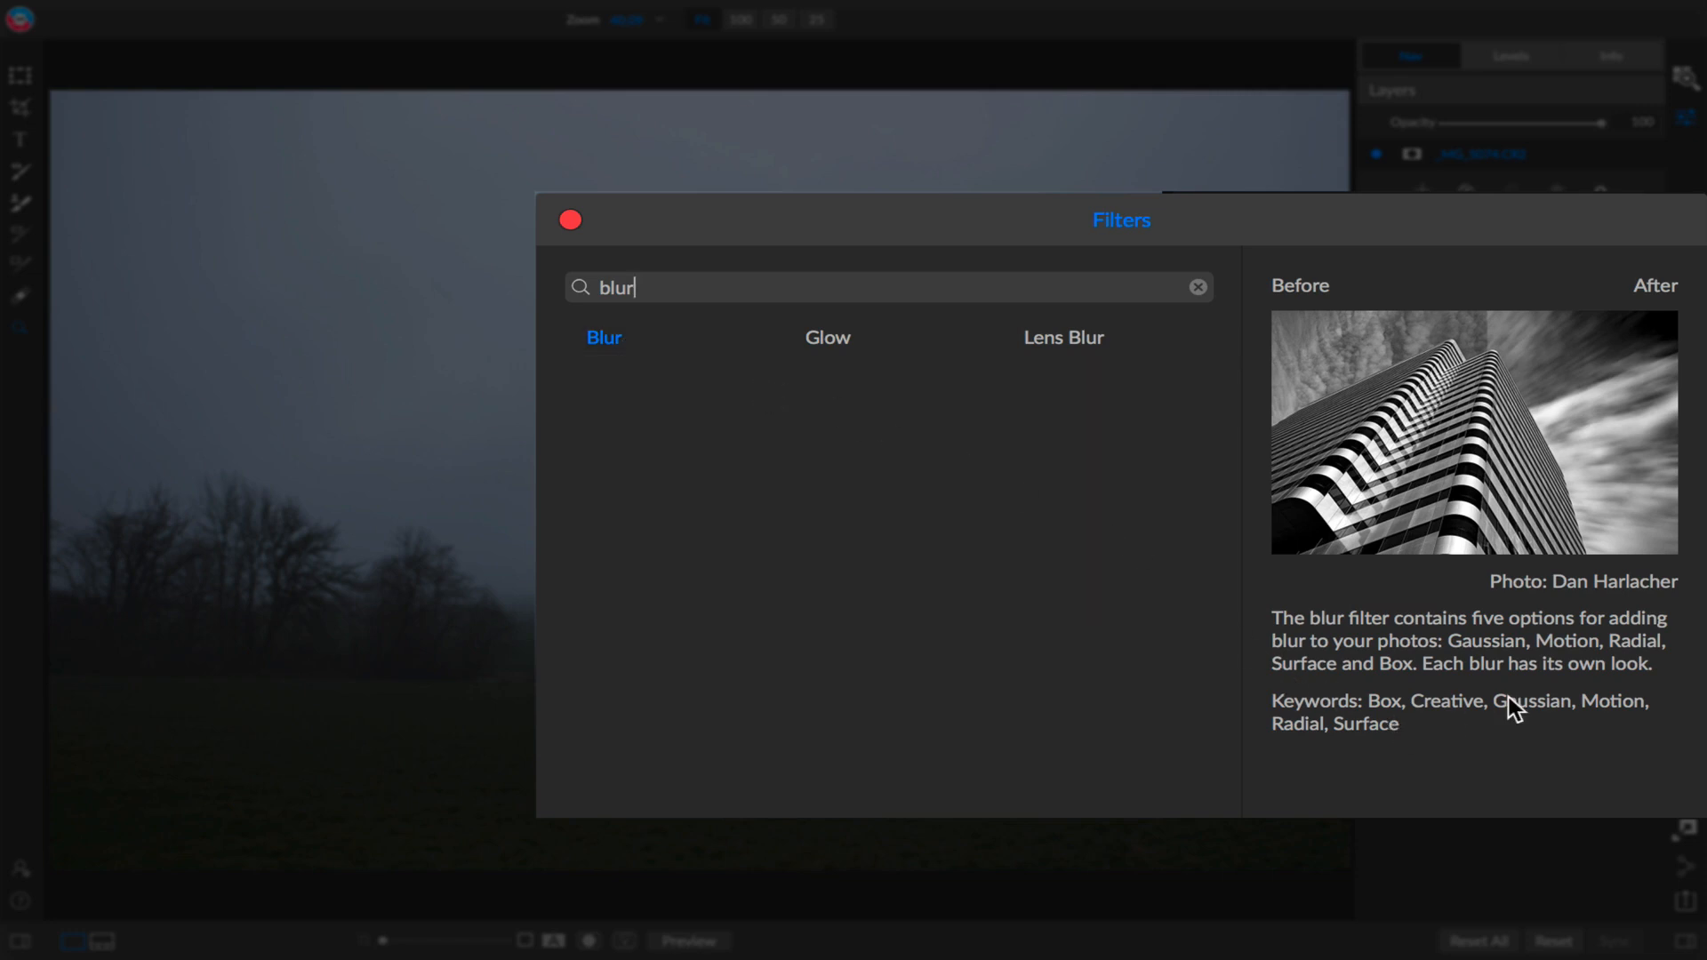
Clear the filter search and add a Curves filter to the photo.
{"action": "left_click", "coordinate": [1198, 288]}
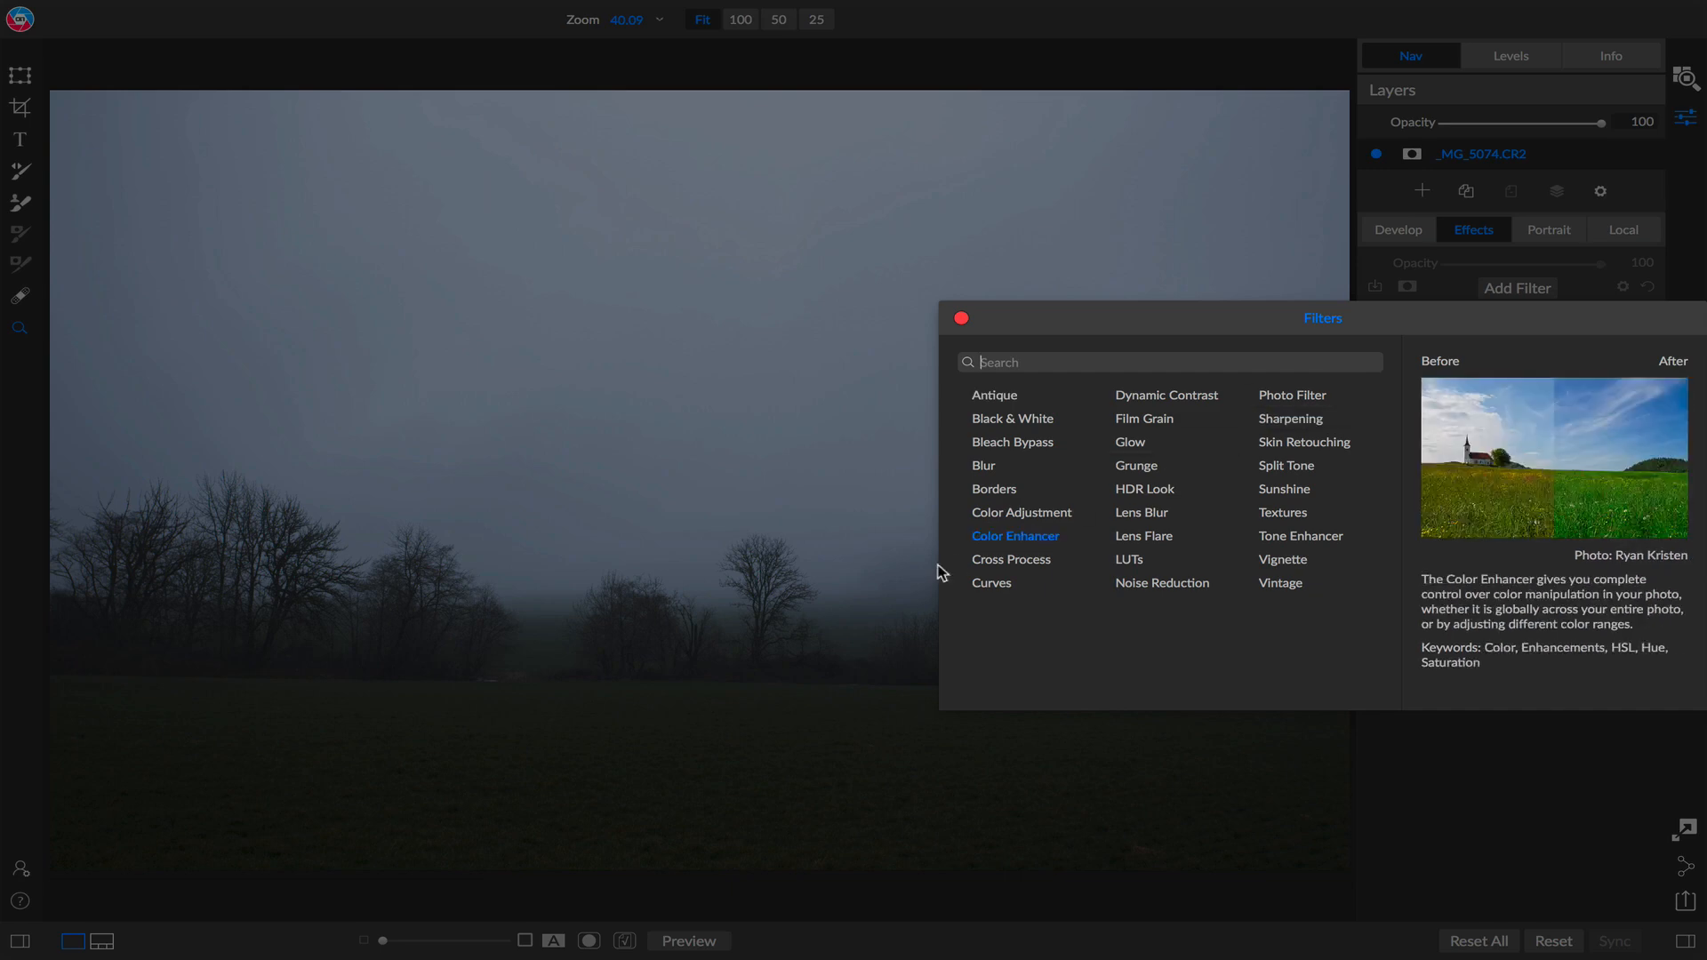
{"action": "left_click", "coordinate": [1001, 594]}
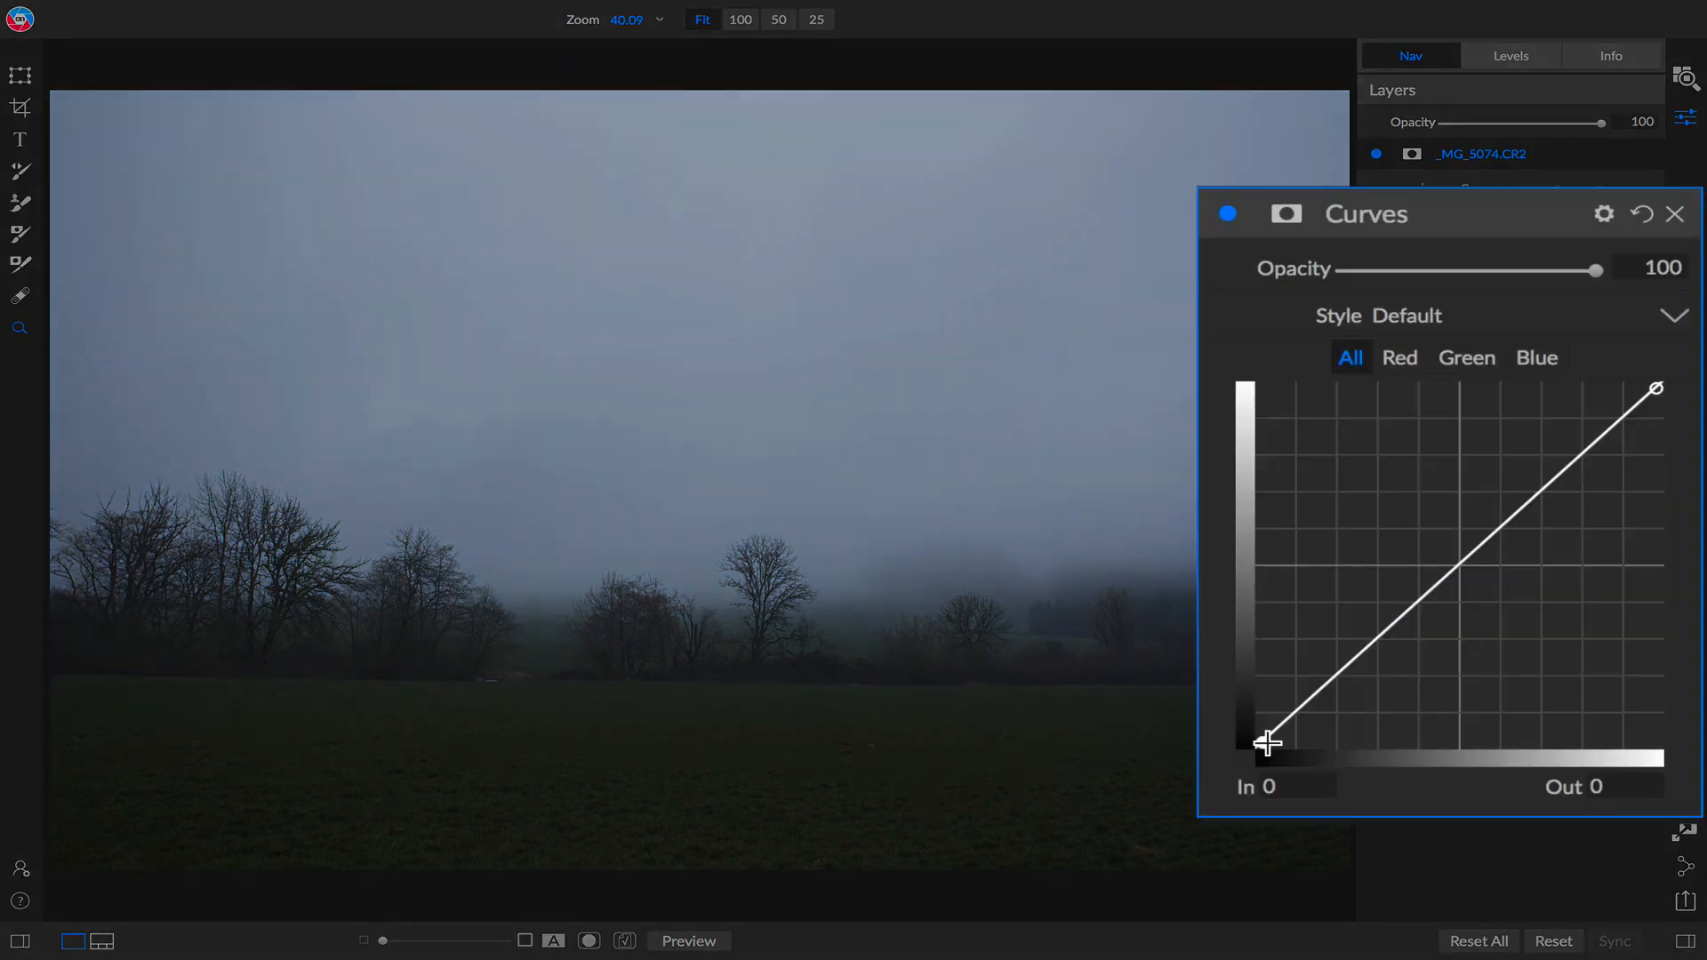
Lift the curve's black point and lower its white point to give a faded, low-contrast look.
{"action": "left_click_drag", "start_coordinate": [1401, 651], "coordinate": [1390, 637]}
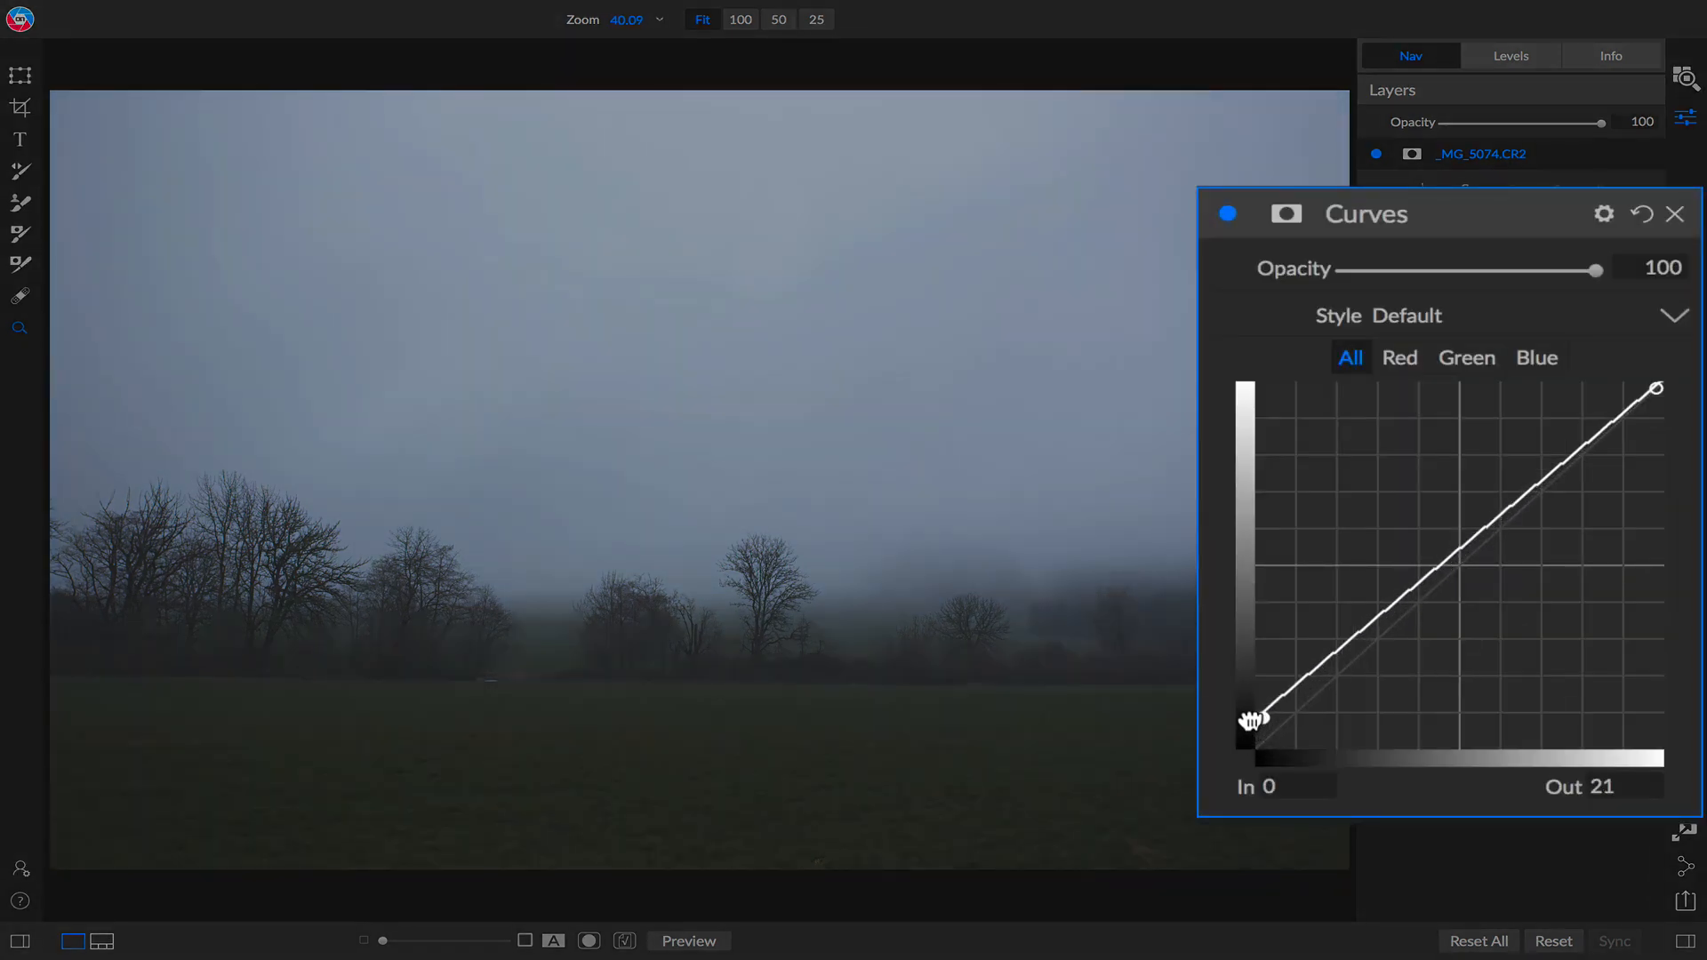
{"action": "left_click_drag", "start_coordinate": [1250, 720], "coordinate": [1250, 722]}
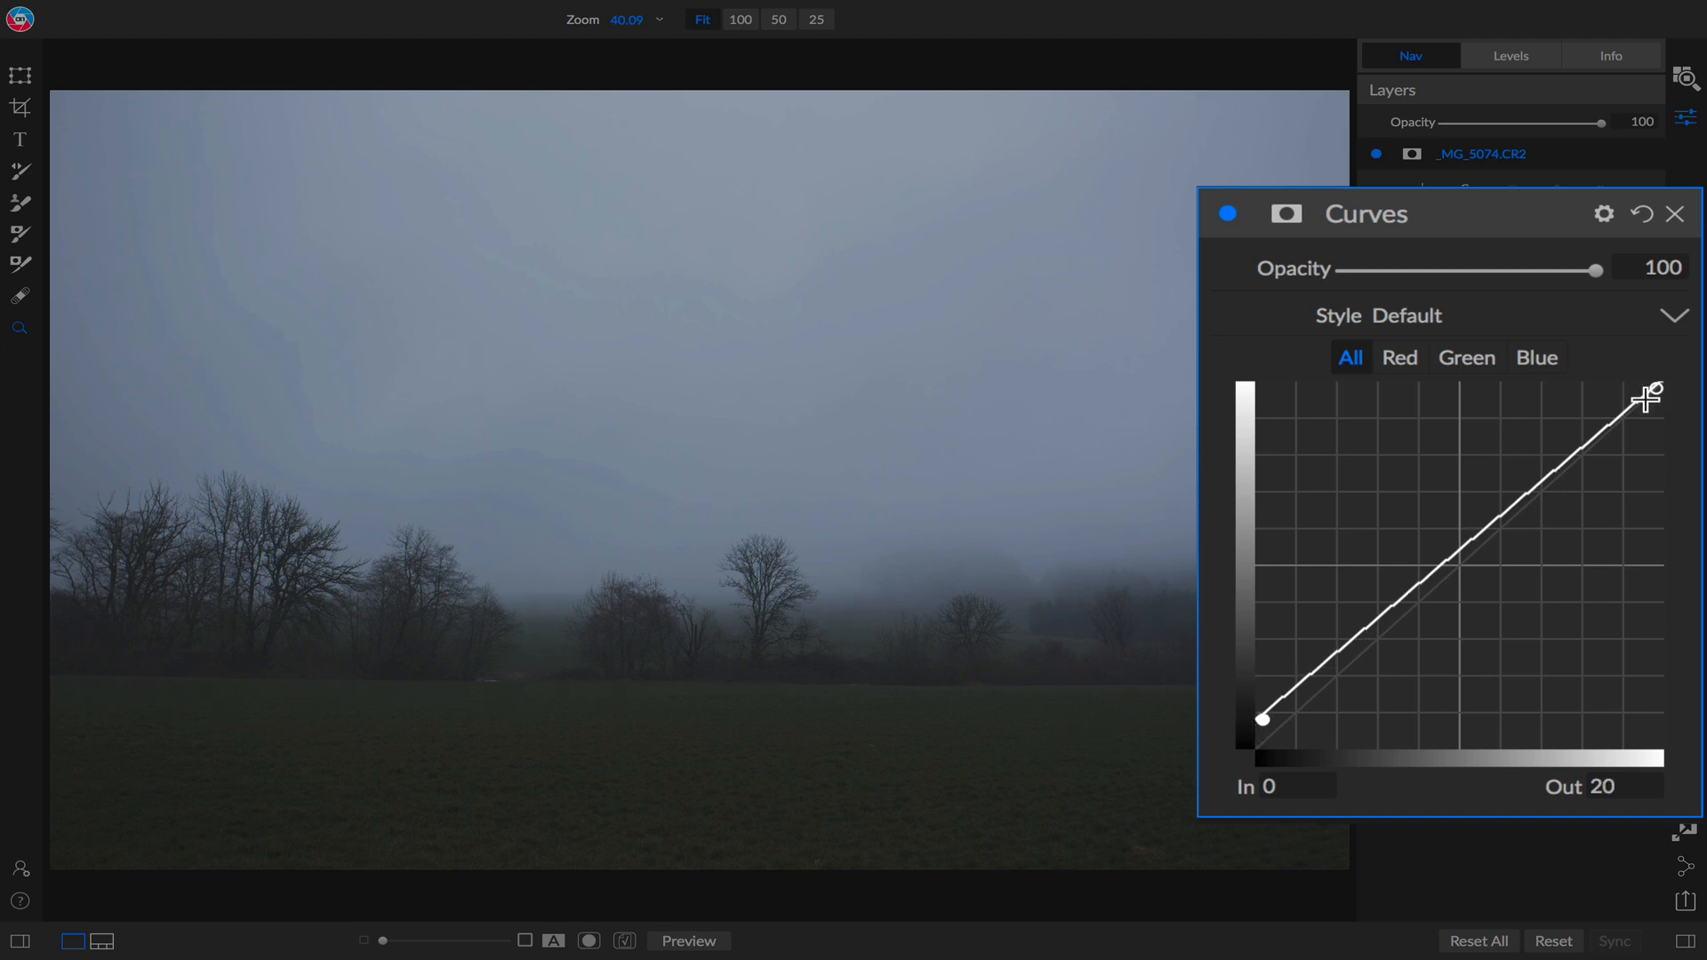
{"action": "left_click_drag", "start_coordinate": [1654, 394], "coordinate": [1657, 411]}
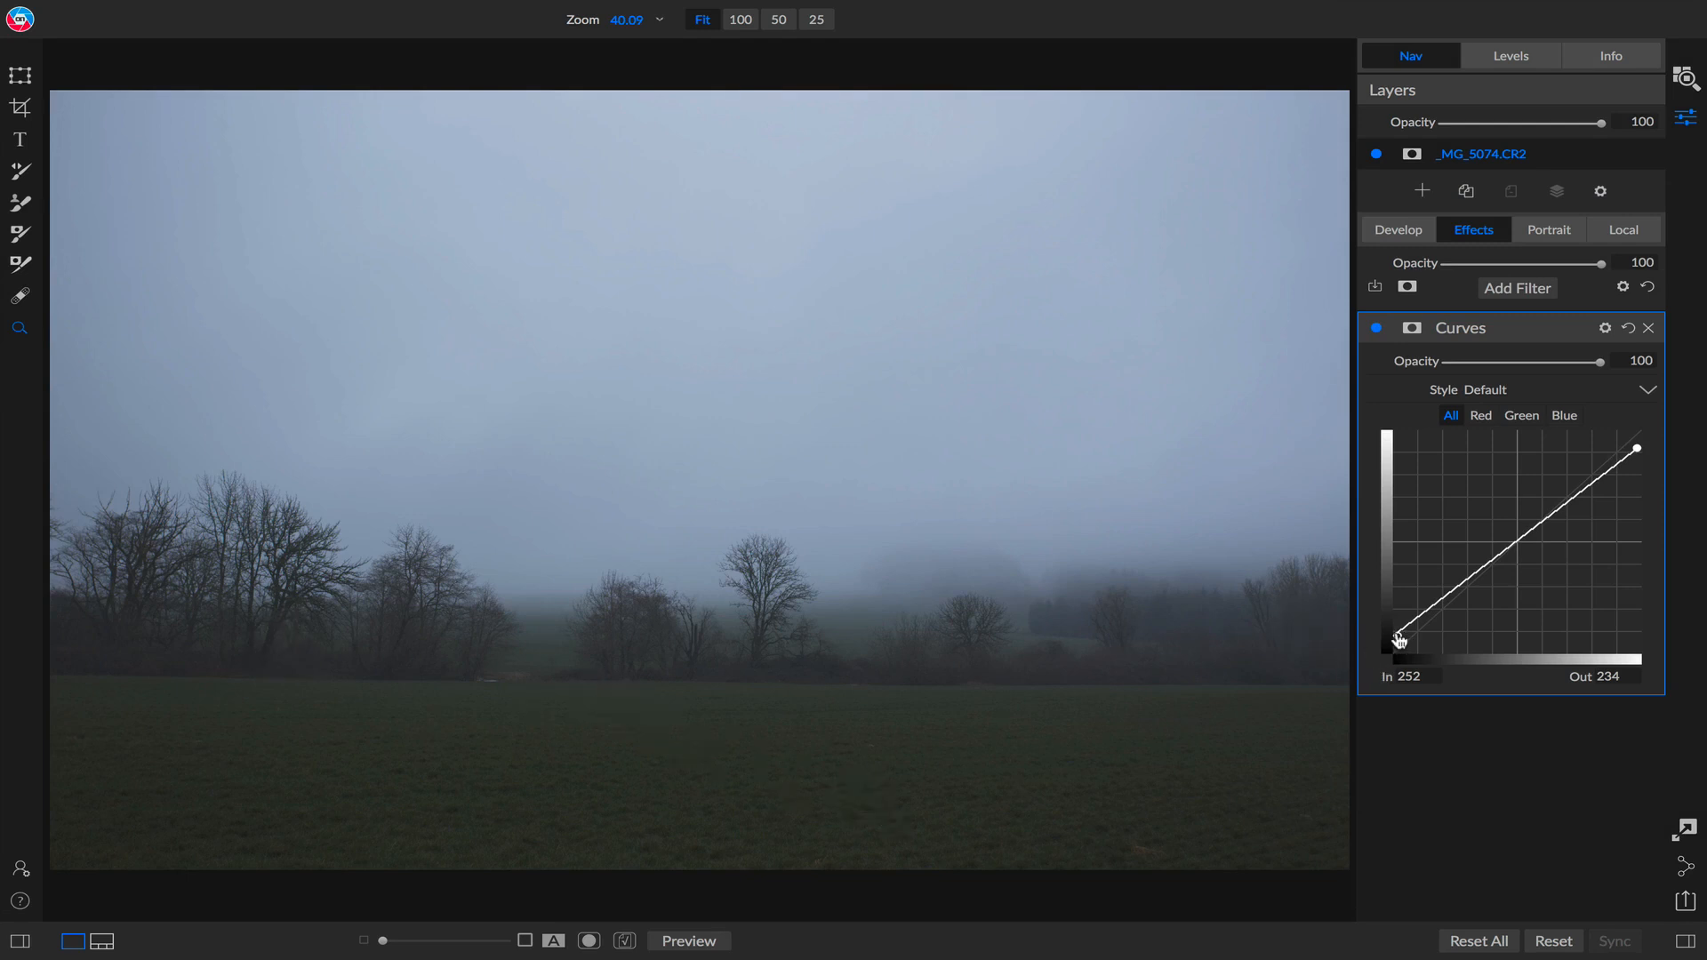
{"action": "left_click_drag", "start_coordinate": [1397, 635], "coordinate": [1392, 624]}
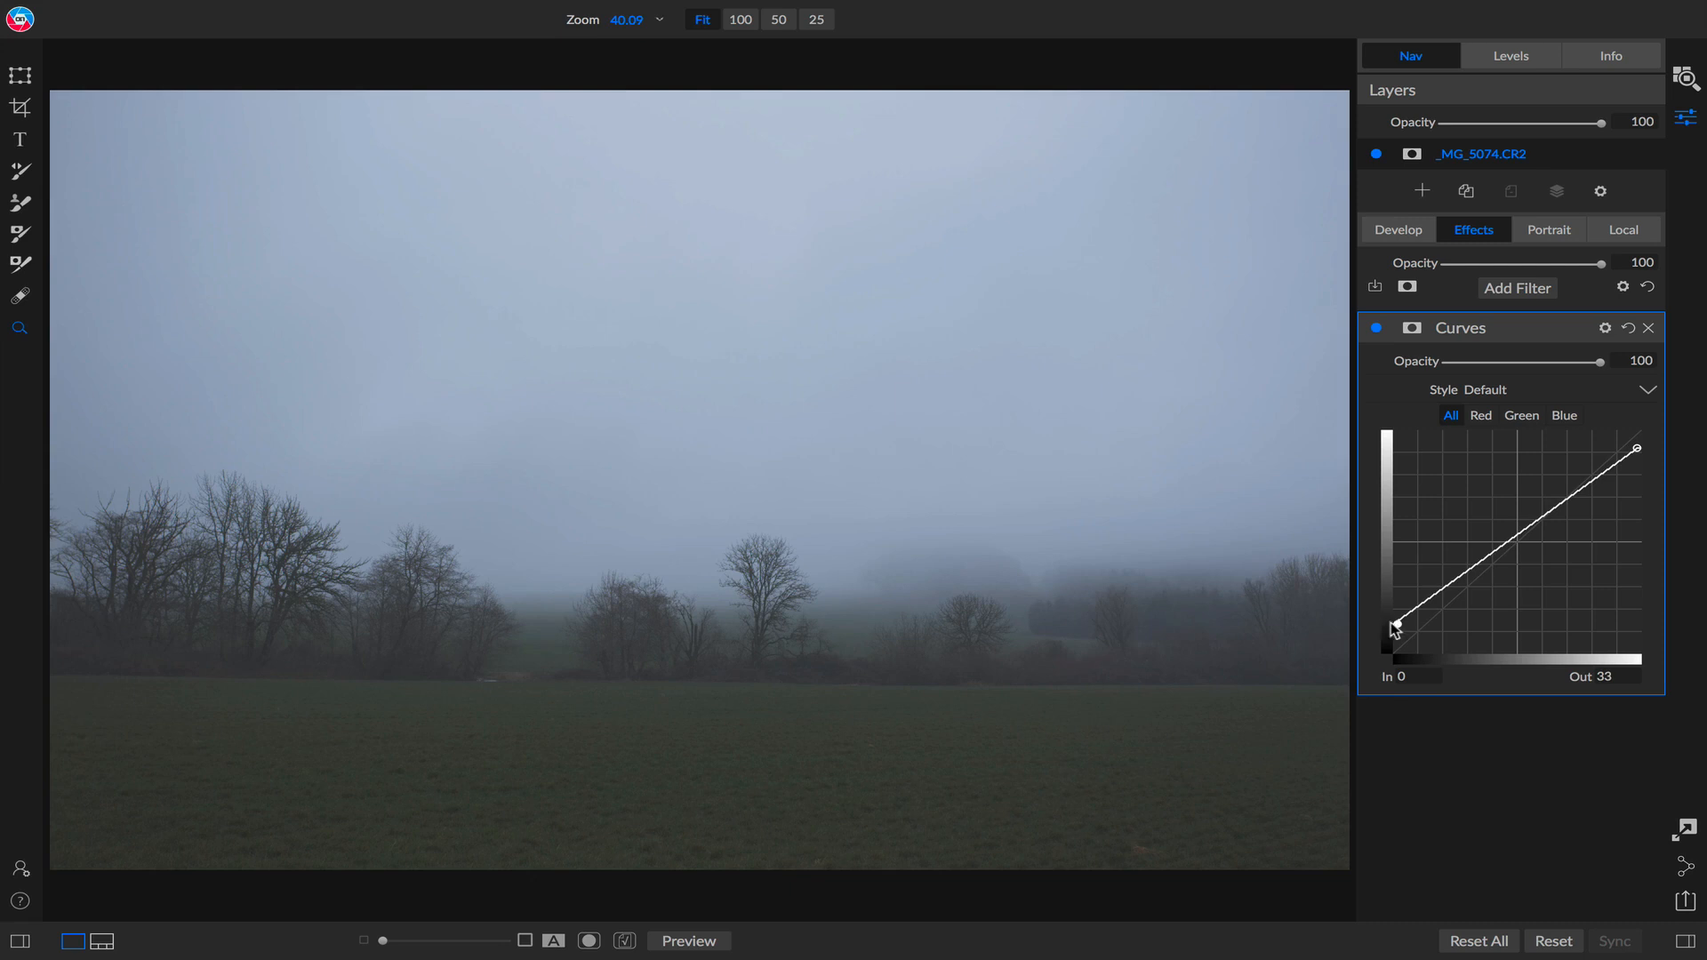
Add a Color Adjustment filter and boost the greens: range 24, saturation 75, brightness 22.
{"action": "left_click", "coordinate": [1537, 290]}
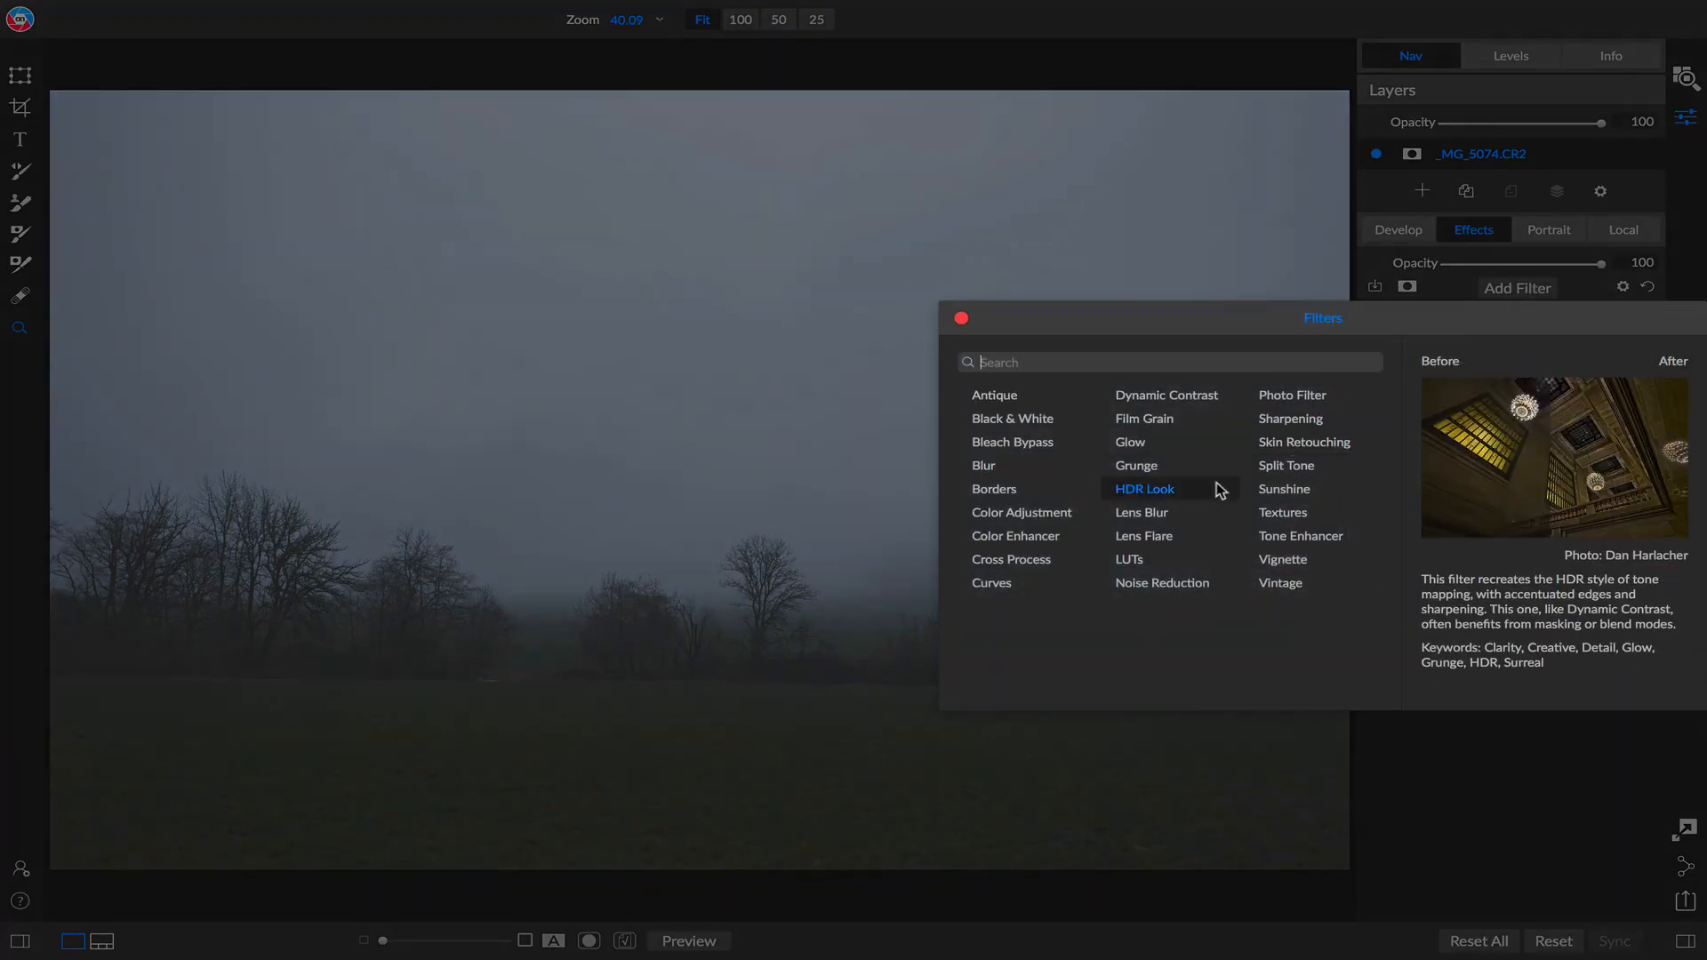
{"action": "left_click", "coordinate": [1067, 516]}
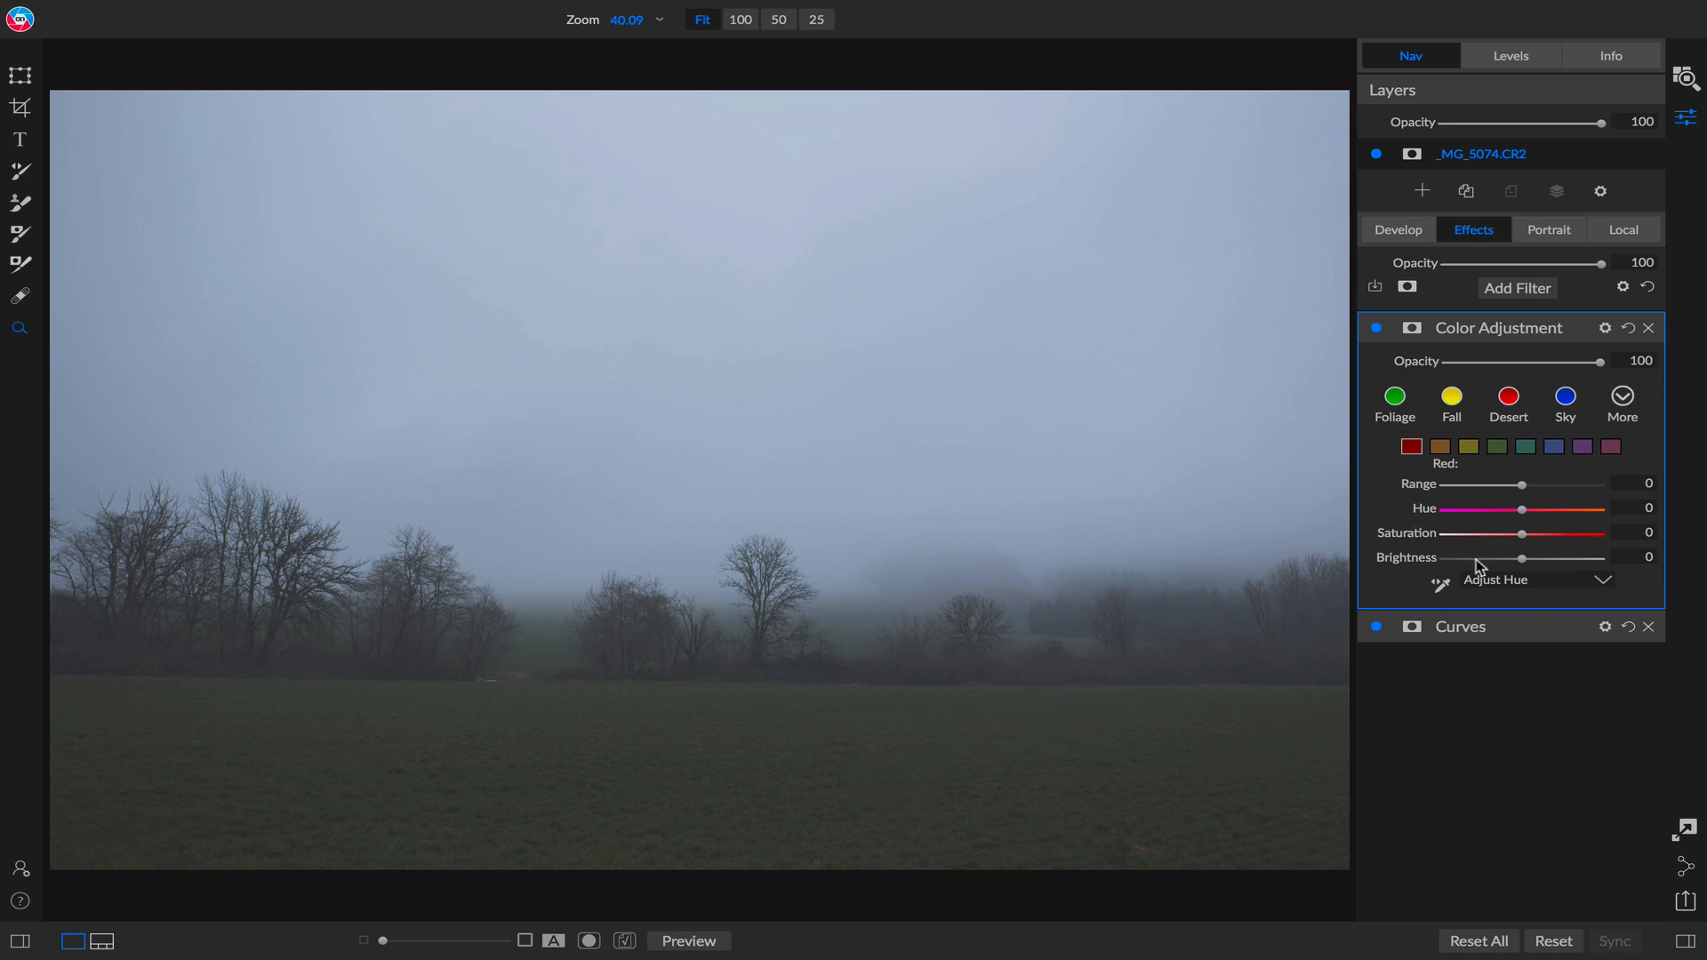
{"action": "left_click", "coordinate": [1497, 447]}
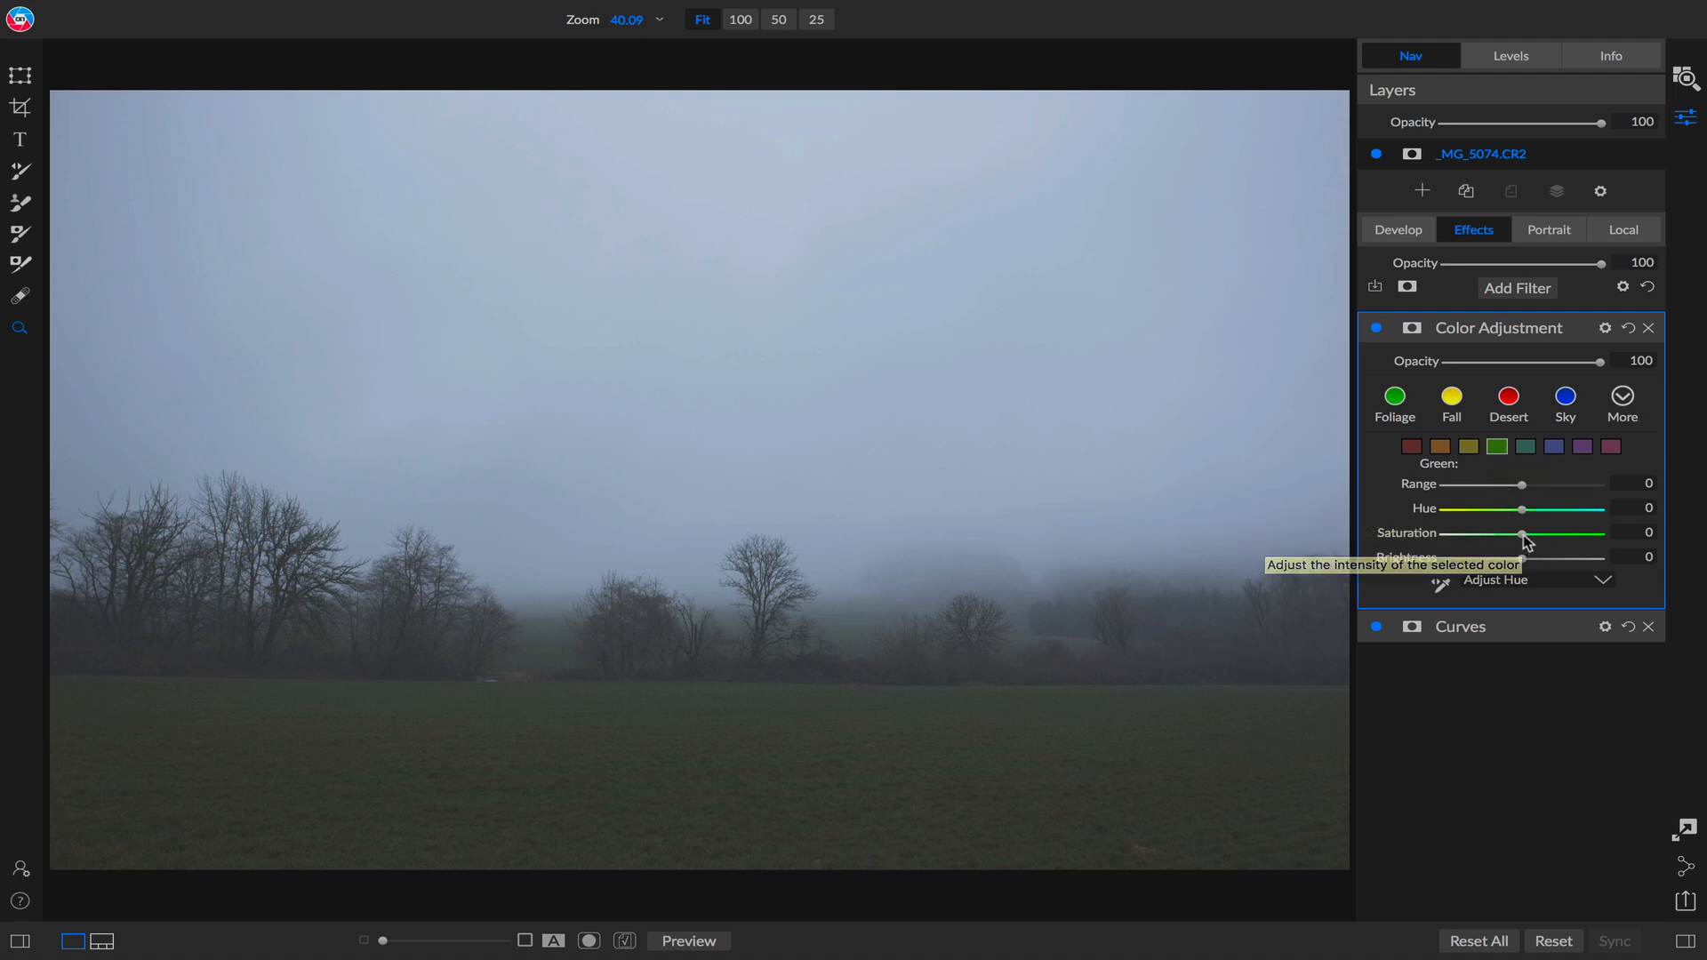
{"action": "left_click_drag", "start_coordinate": [1523, 536], "coordinate": [1579, 535]}
{"action": "left_click_drag", "start_coordinate": [1524, 559], "coordinate": [1592, 535]}
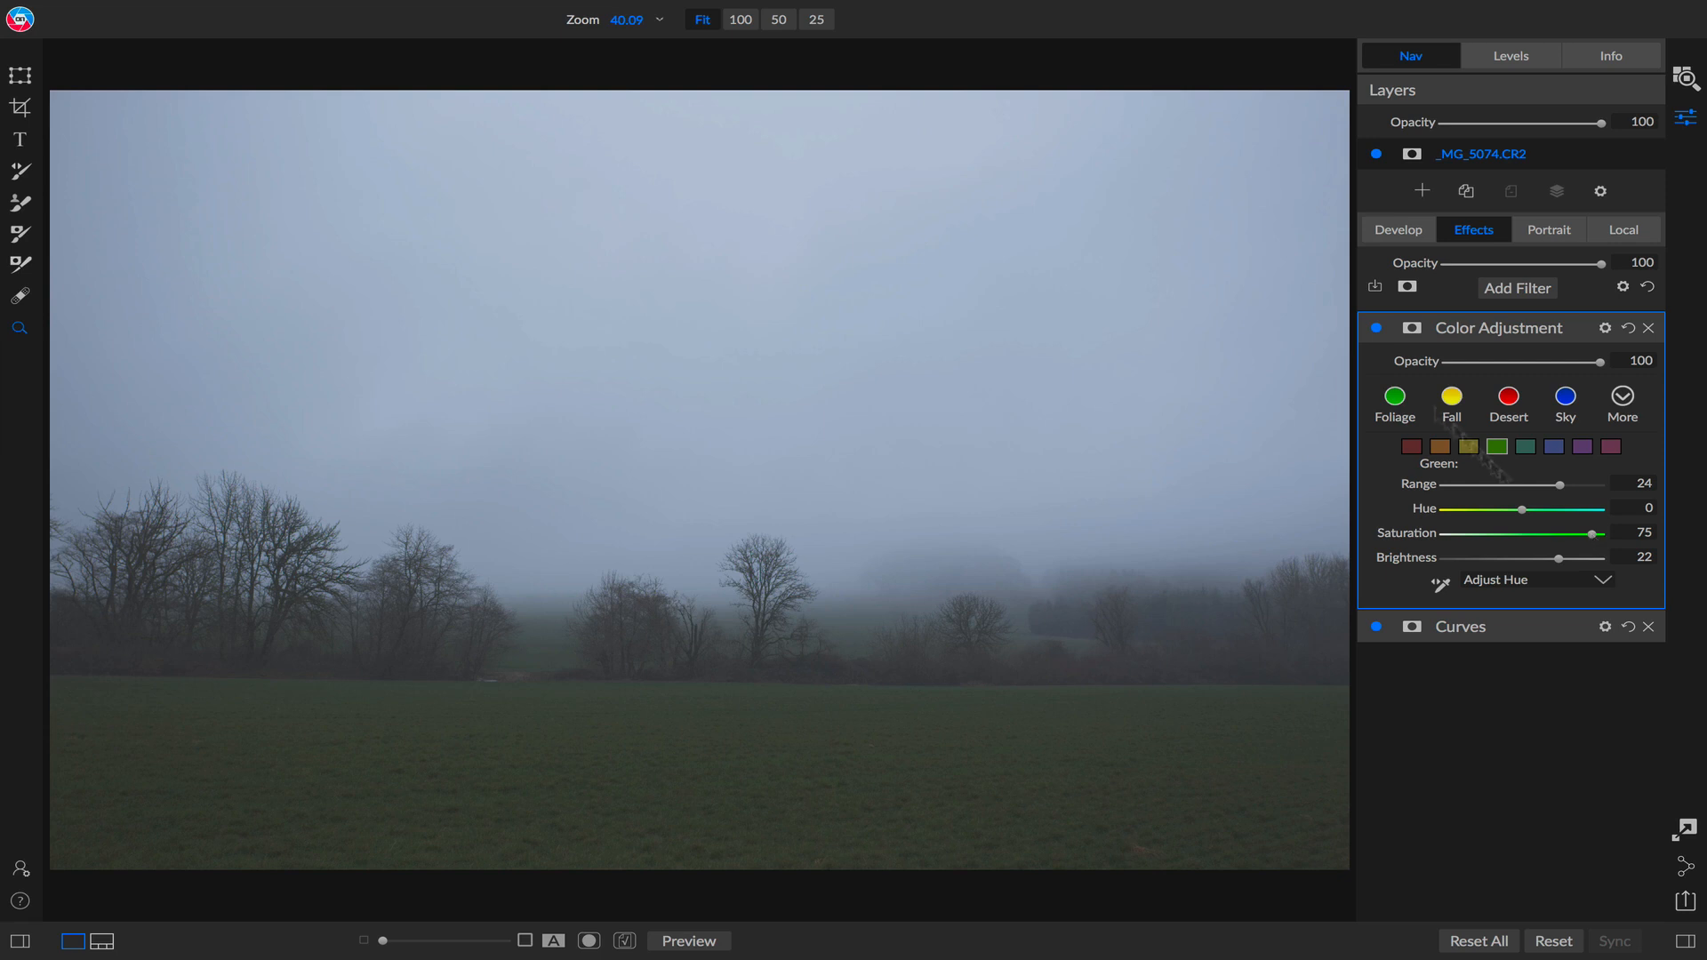
Toggle the Color Adjustment filter off and back on to compare its effect.
{"action": "left_click", "coordinate": [1377, 329]}
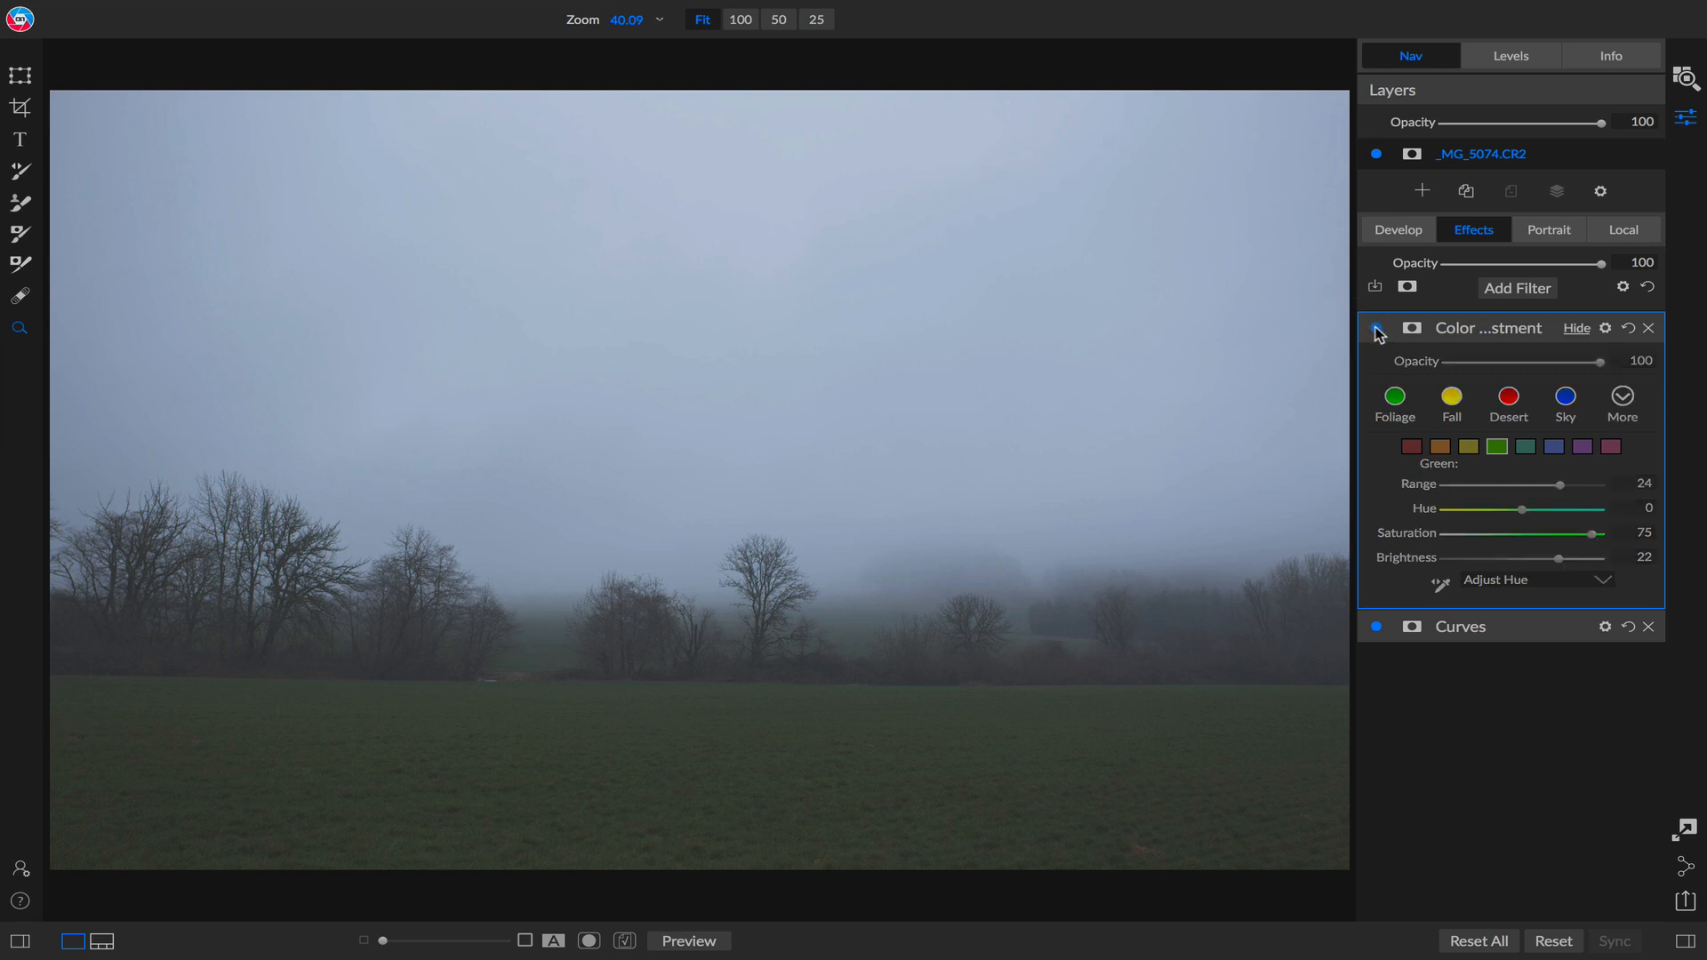
{"action": "left_click", "coordinate": [1377, 329]}
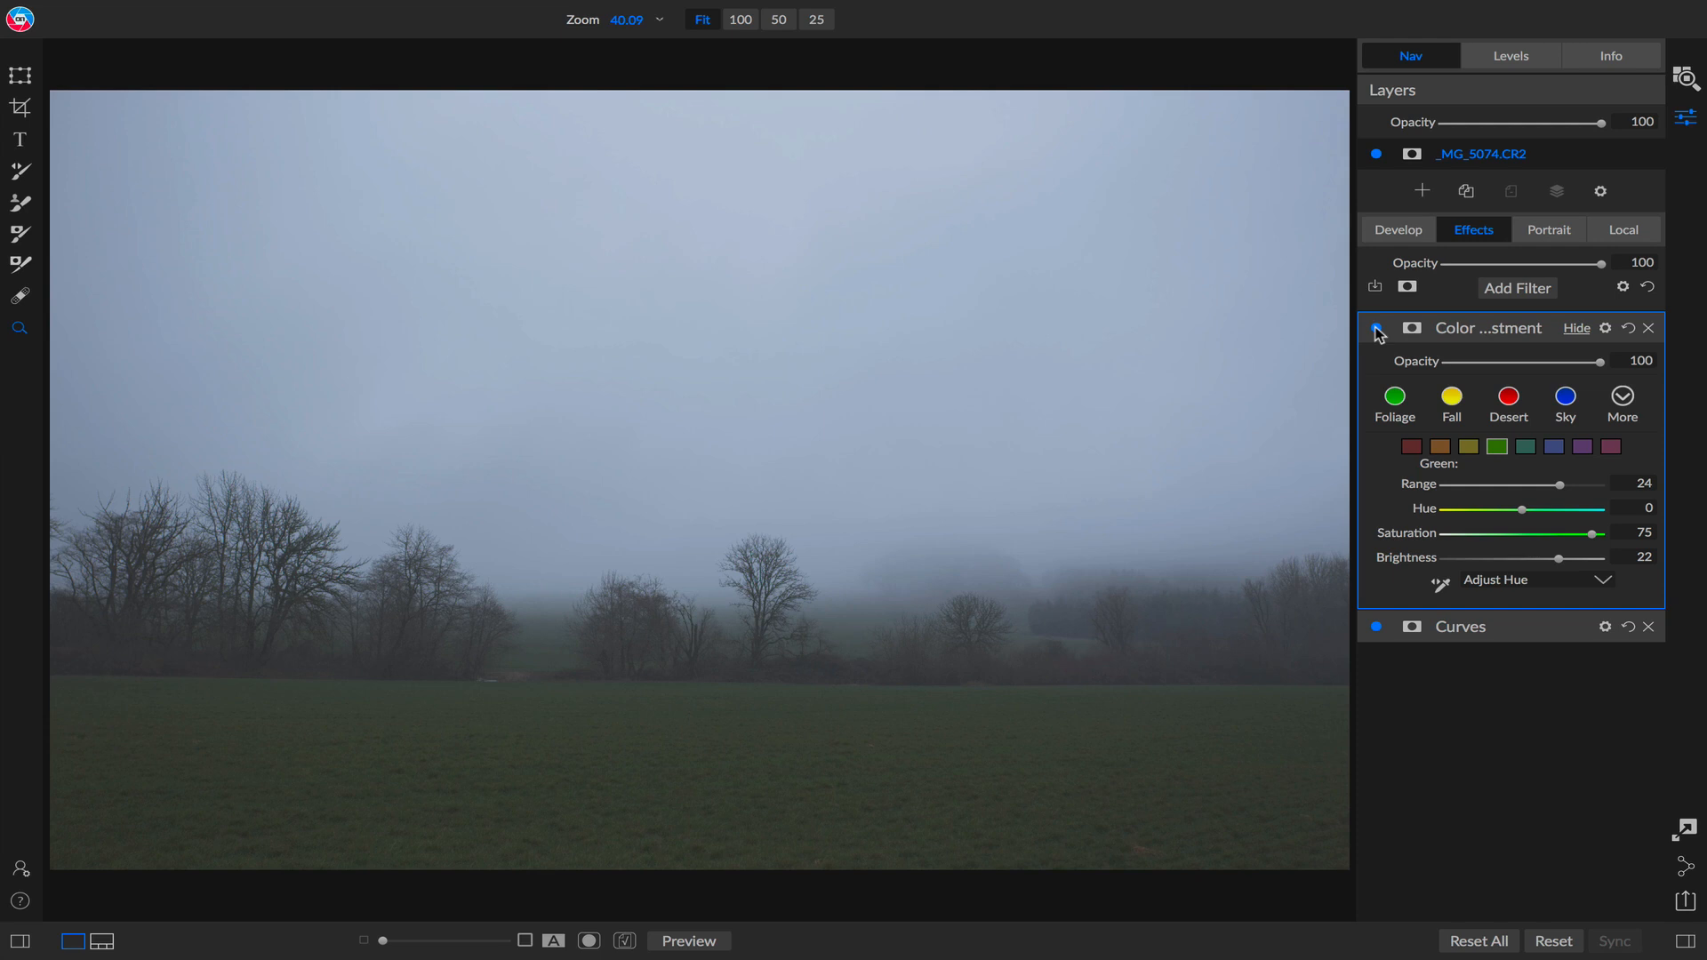
Add a Film Grain filter and choose Kodak T-Max 3200 as the film, viewing the photo at 100%.
{"action": "left_click", "coordinate": [1518, 288]}
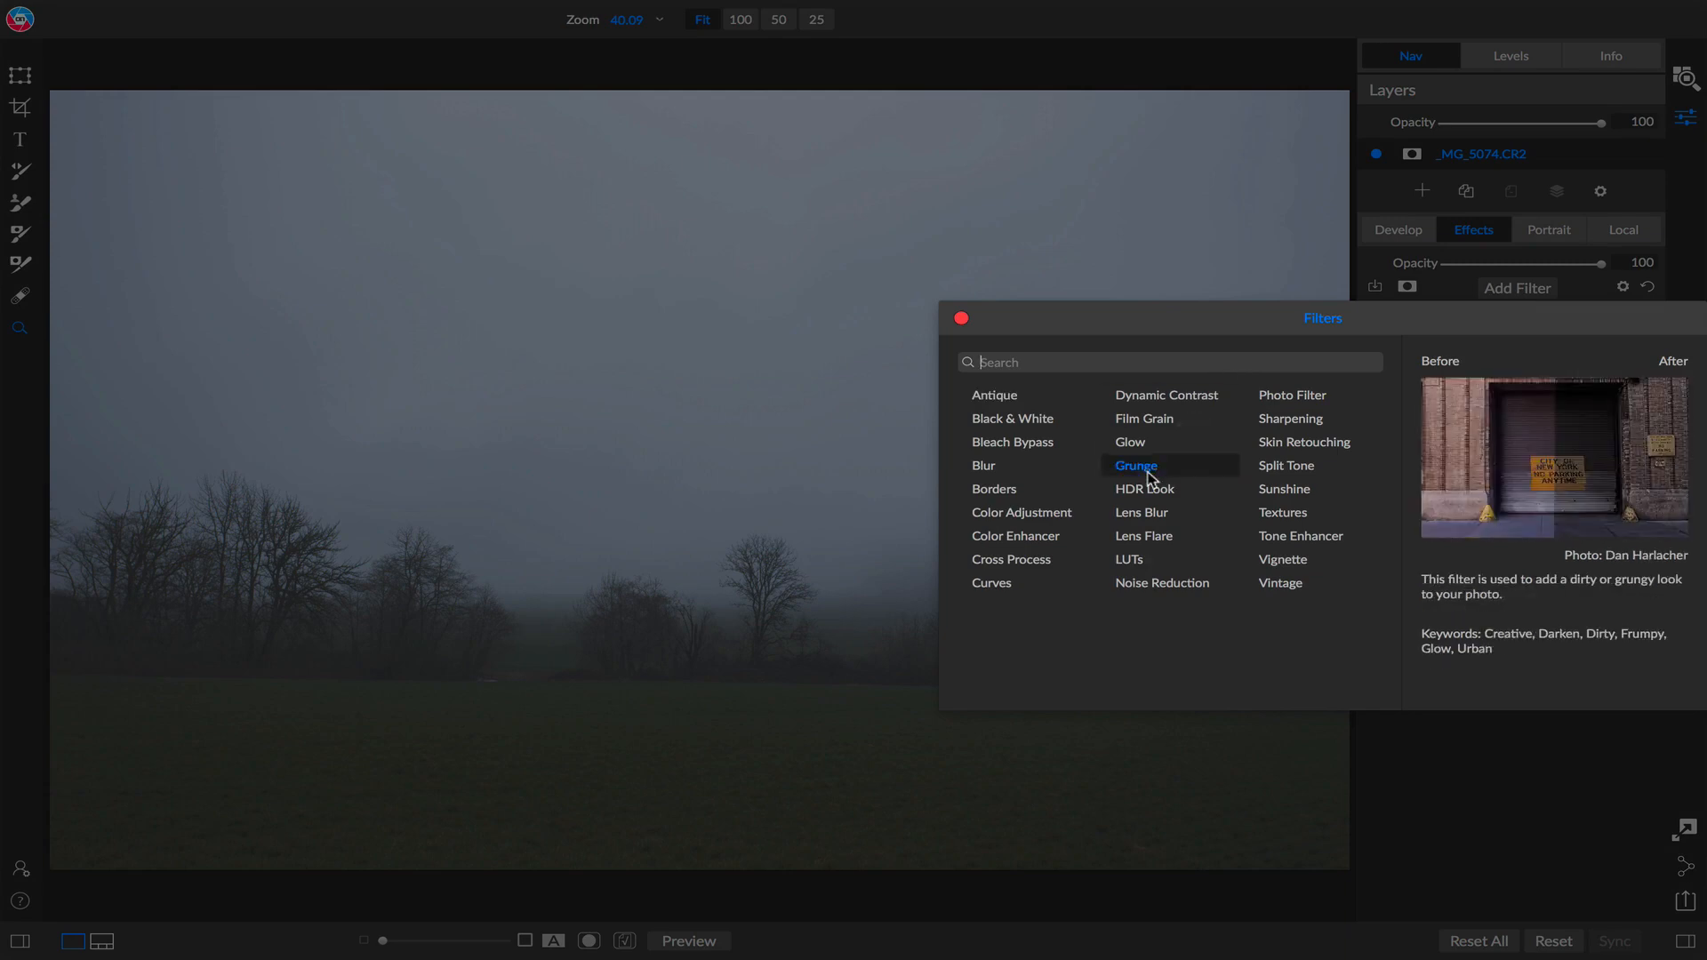
{"action": "left_click", "coordinate": [1174, 421]}
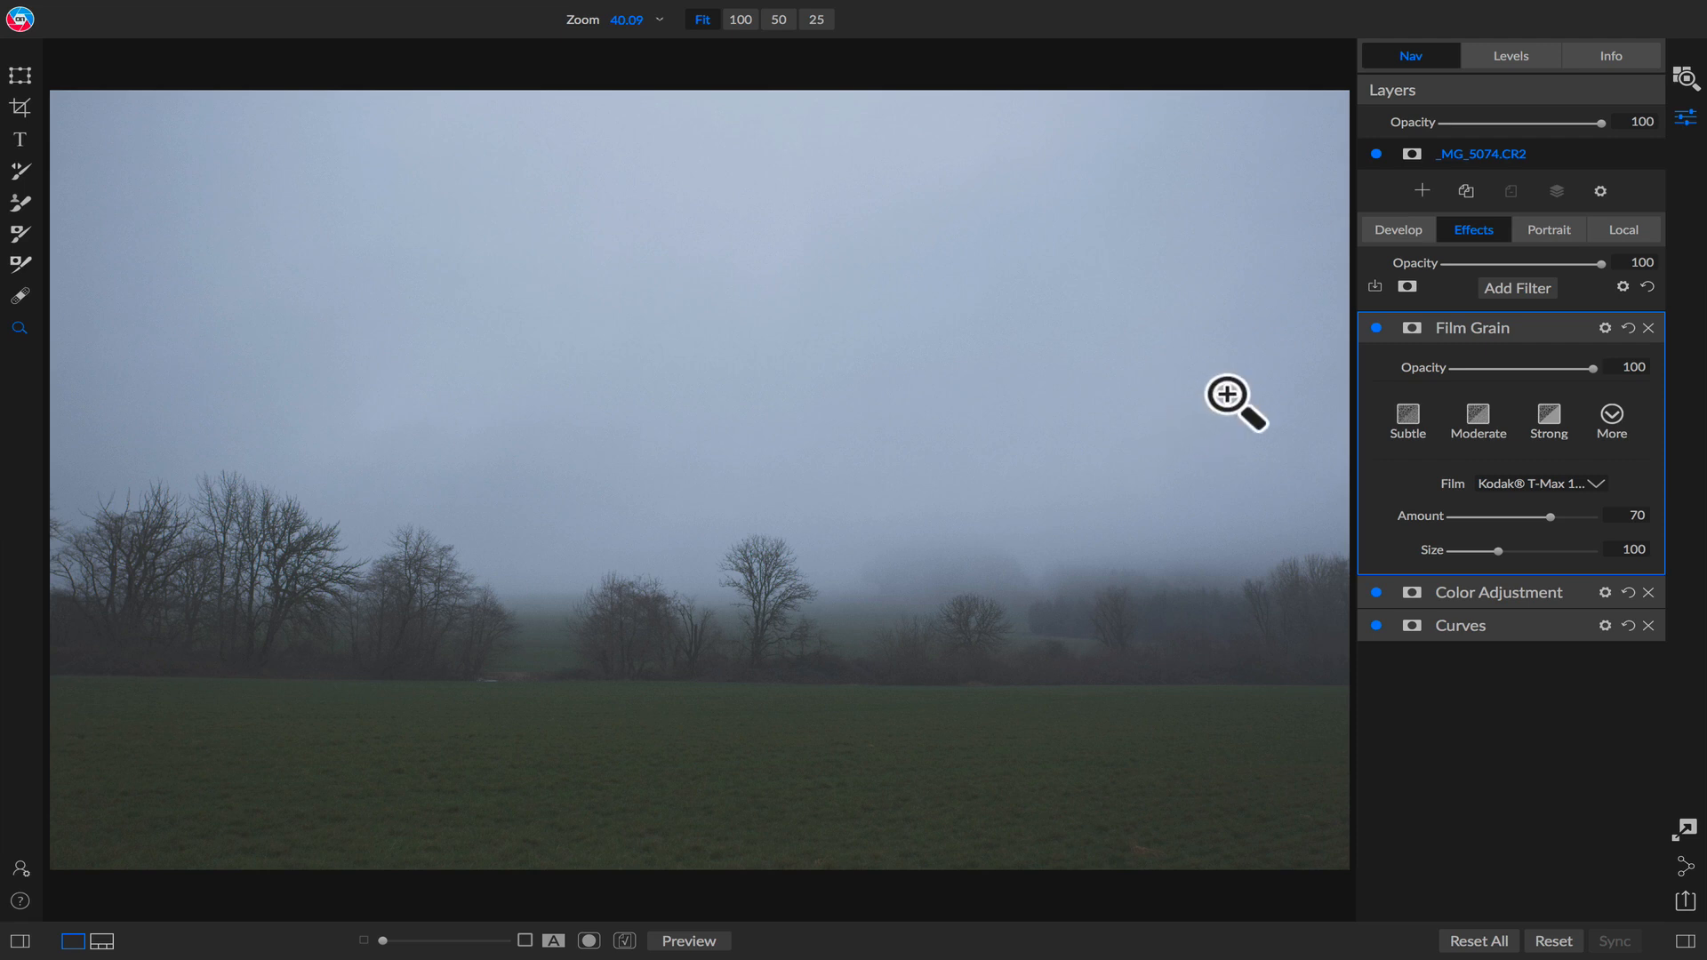
{"action": "left_click", "coordinate": [1444, 60]}
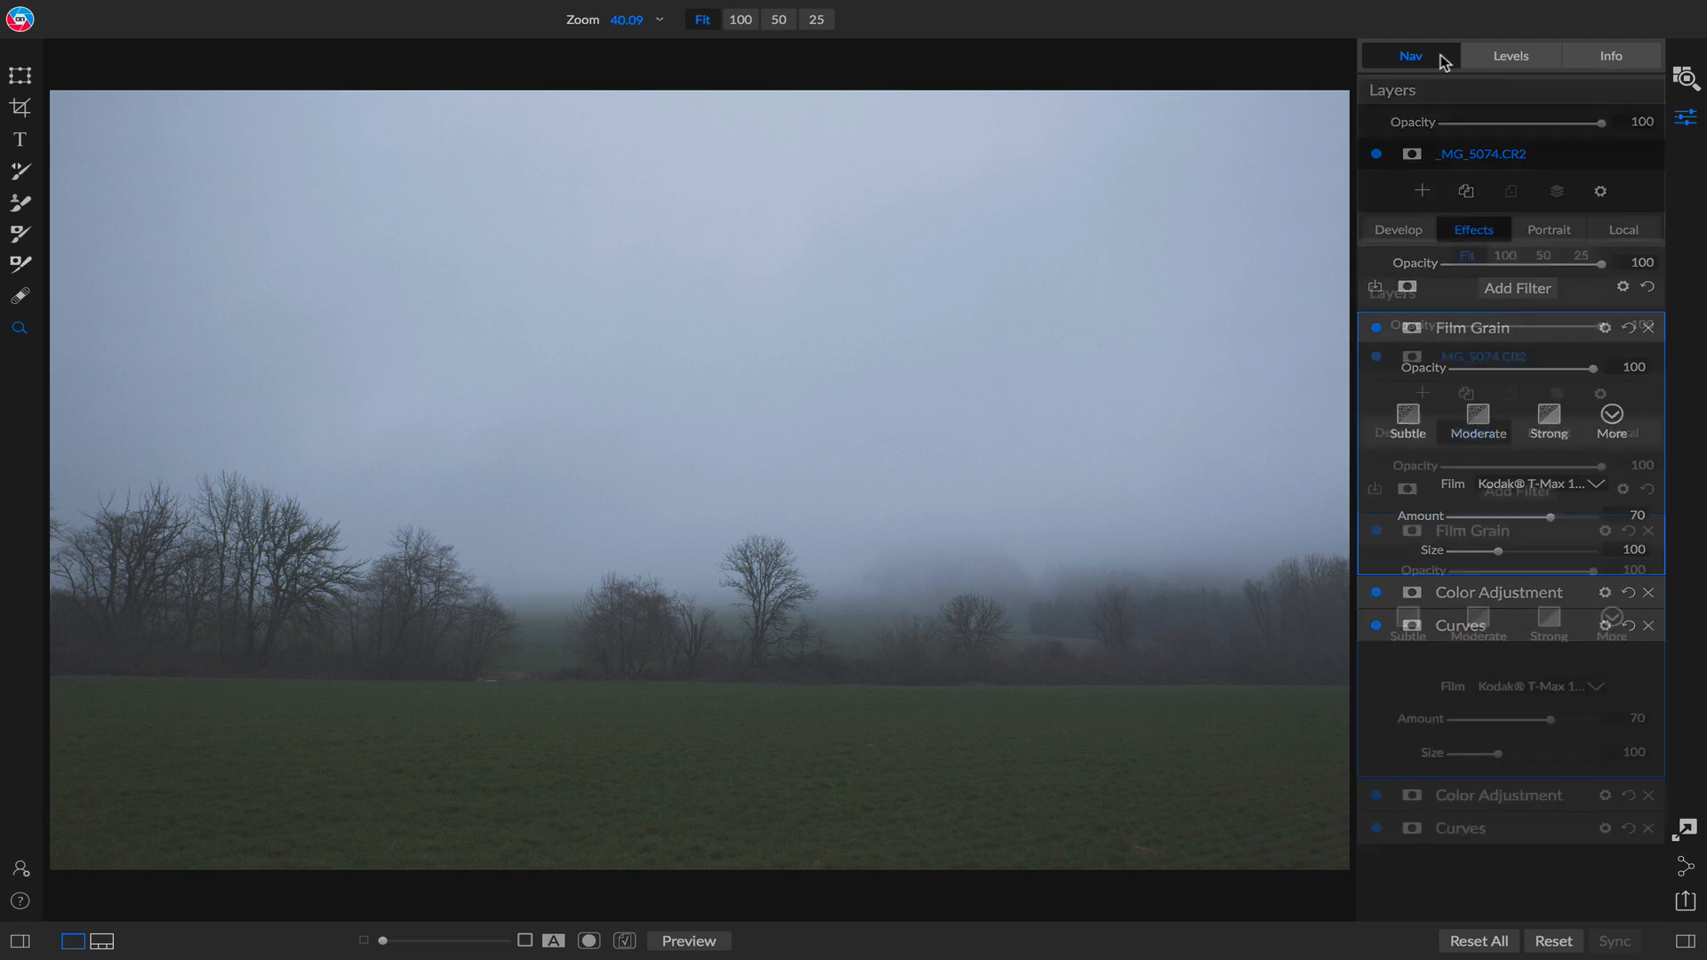
{"action": "left_click", "coordinate": [1495, 254]}
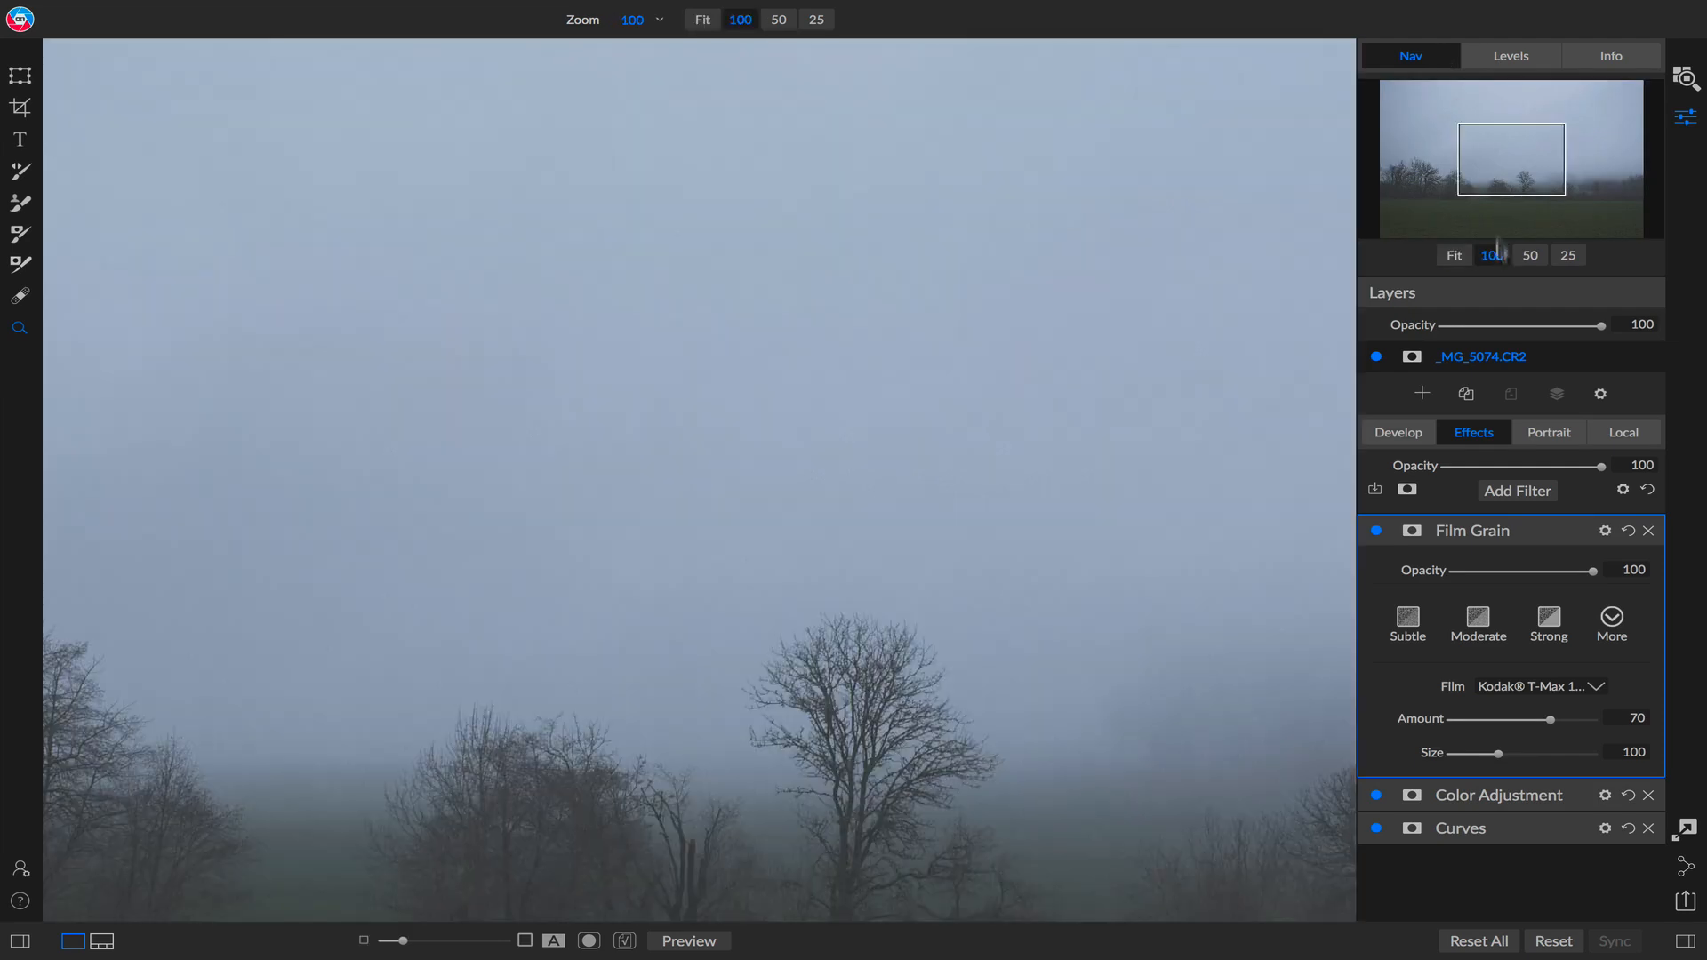
{"action": "left_click_drag", "start_coordinate": [1513, 172], "coordinate": [1512, 181]}
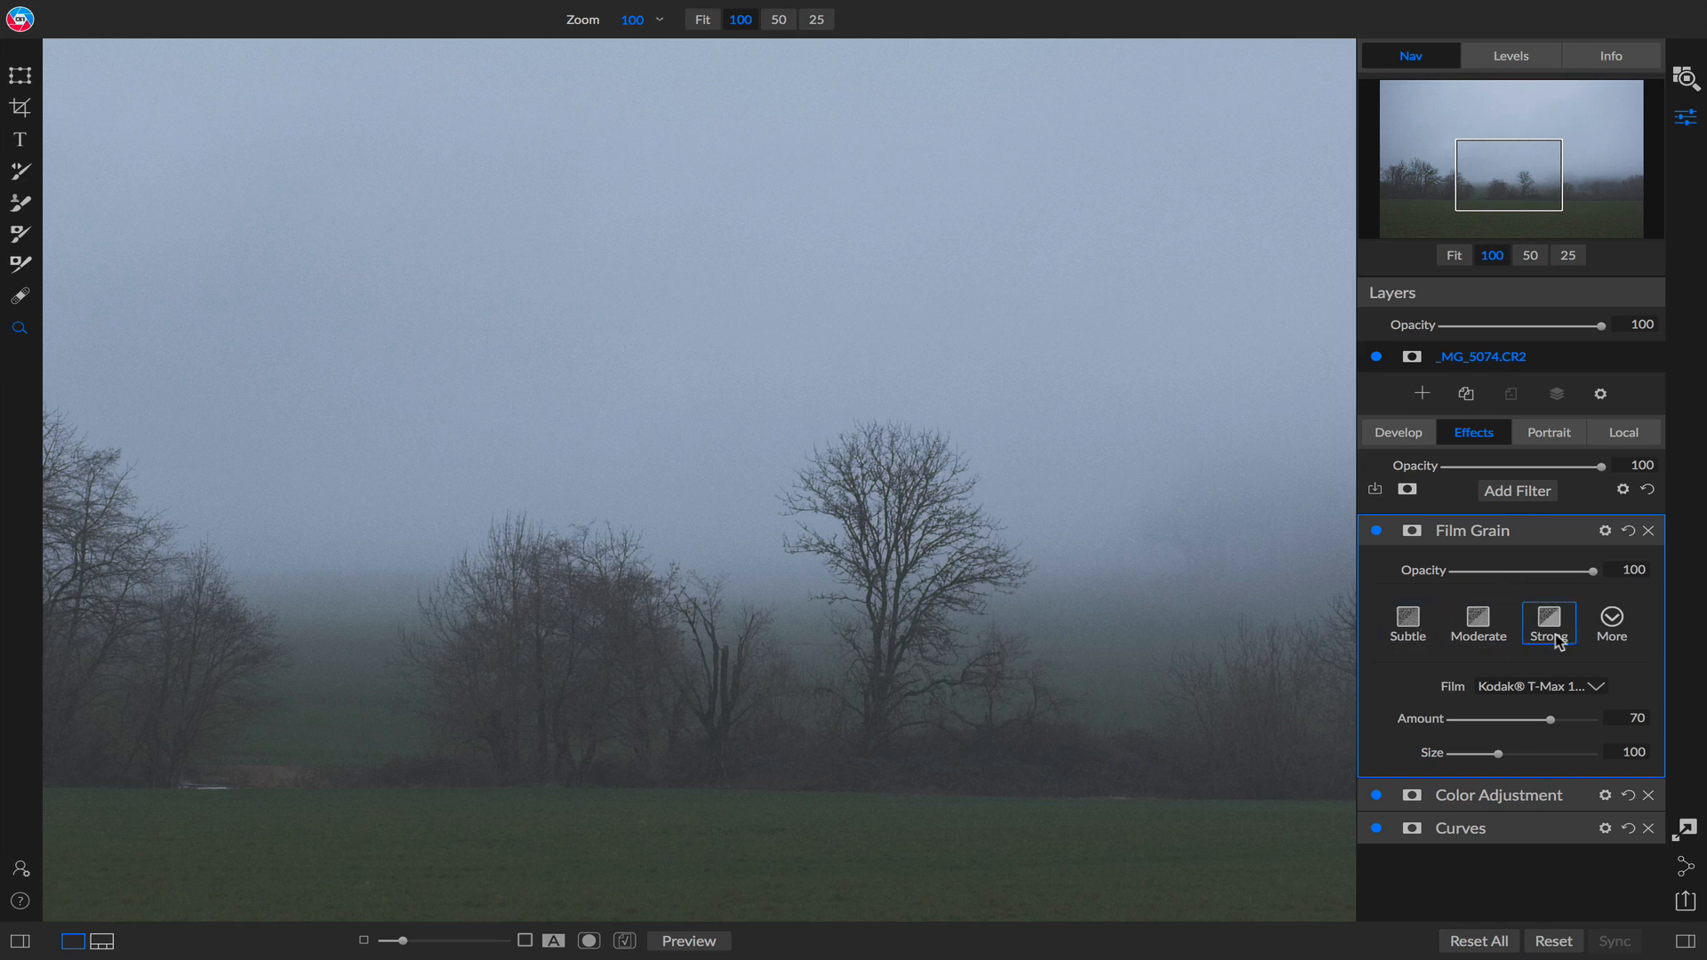
{"action": "left_click", "coordinate": [1557, 686]}
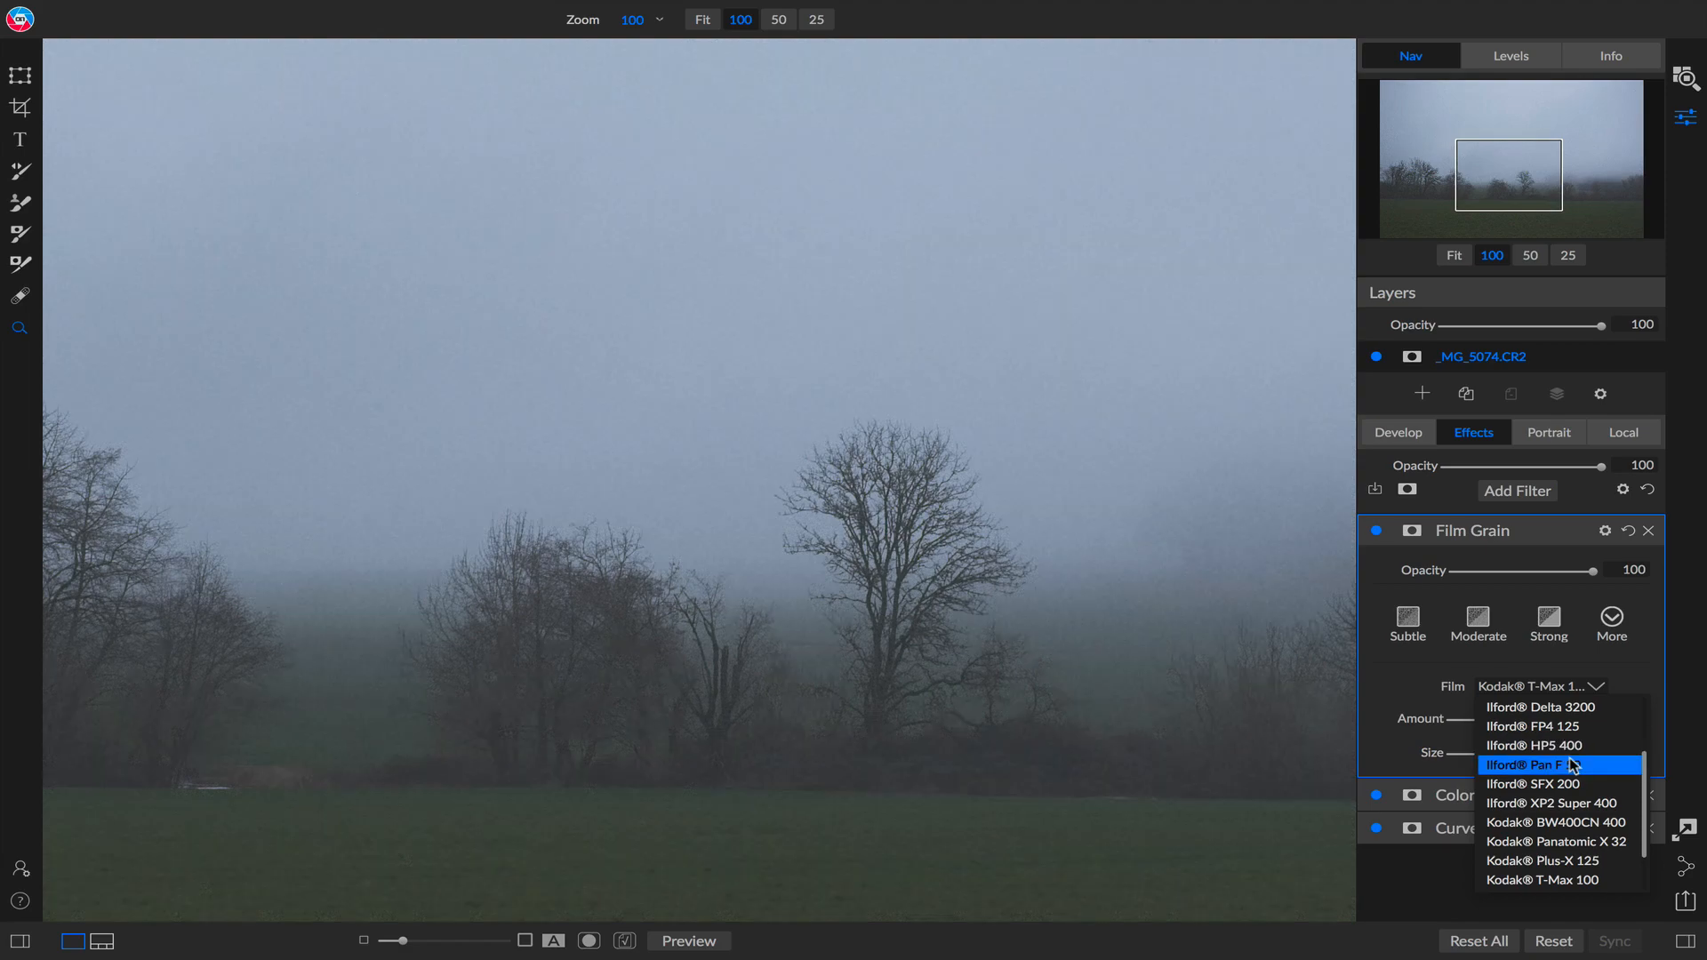
{"action": "scroll", "coordinate": [1574, 765], "scroll_direction": "down", "scroll_amount": 3}
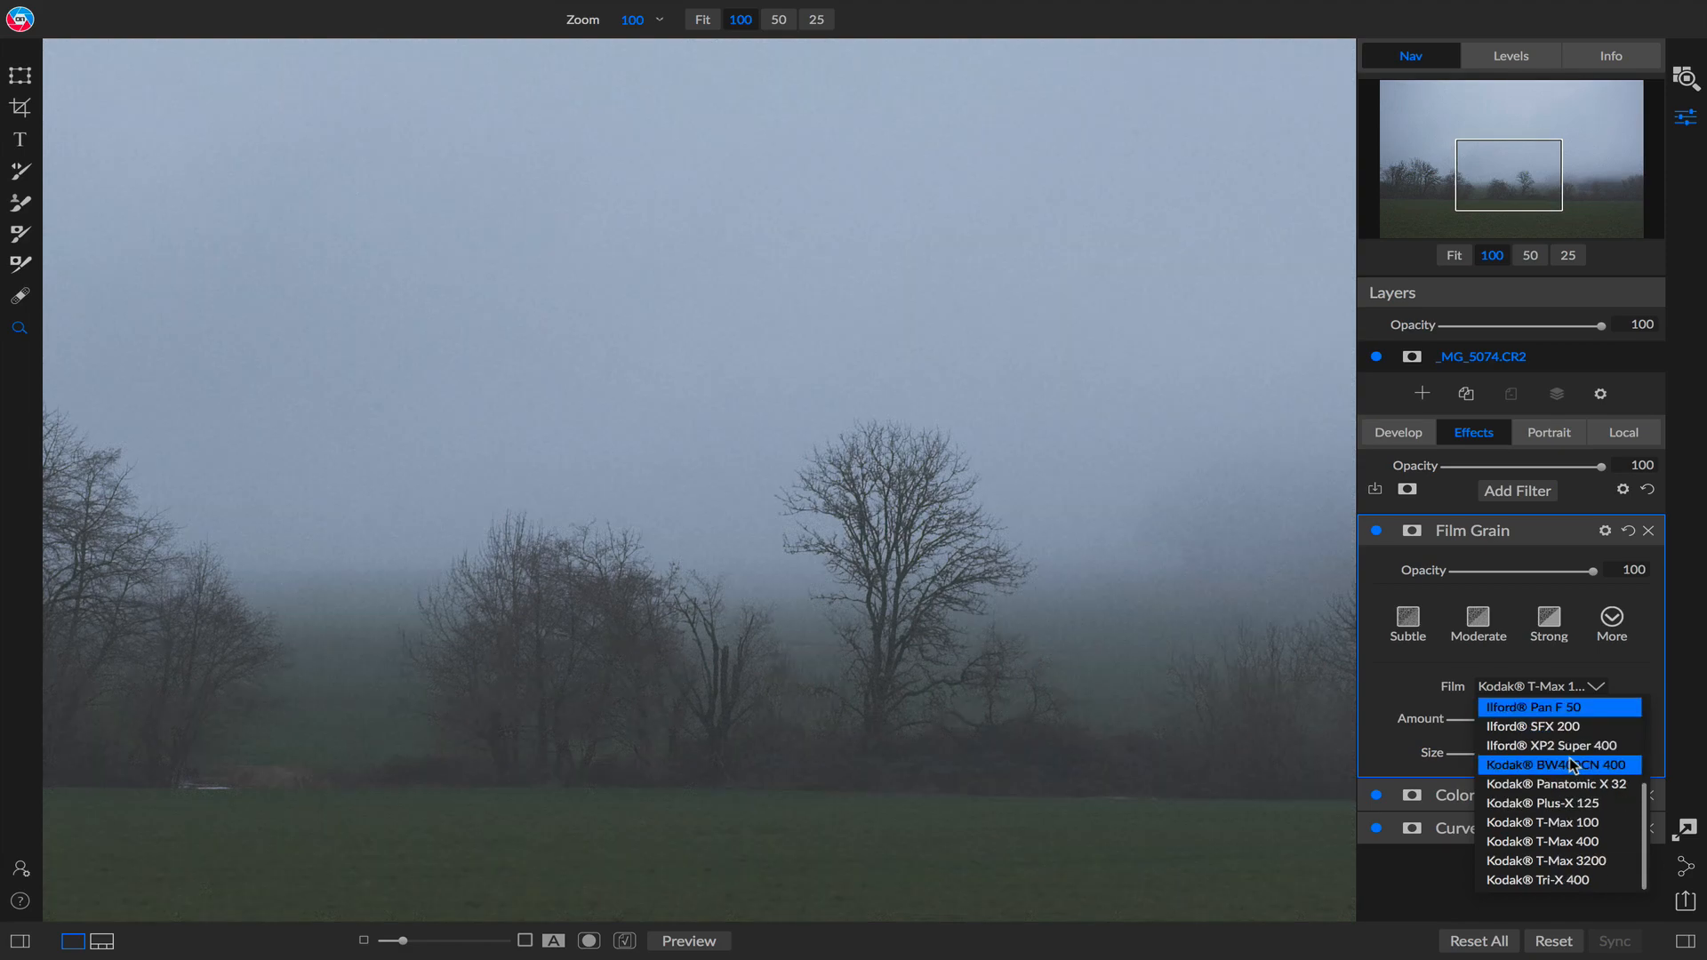
{"action": "left_click", "coordinate": [1585, 860]}
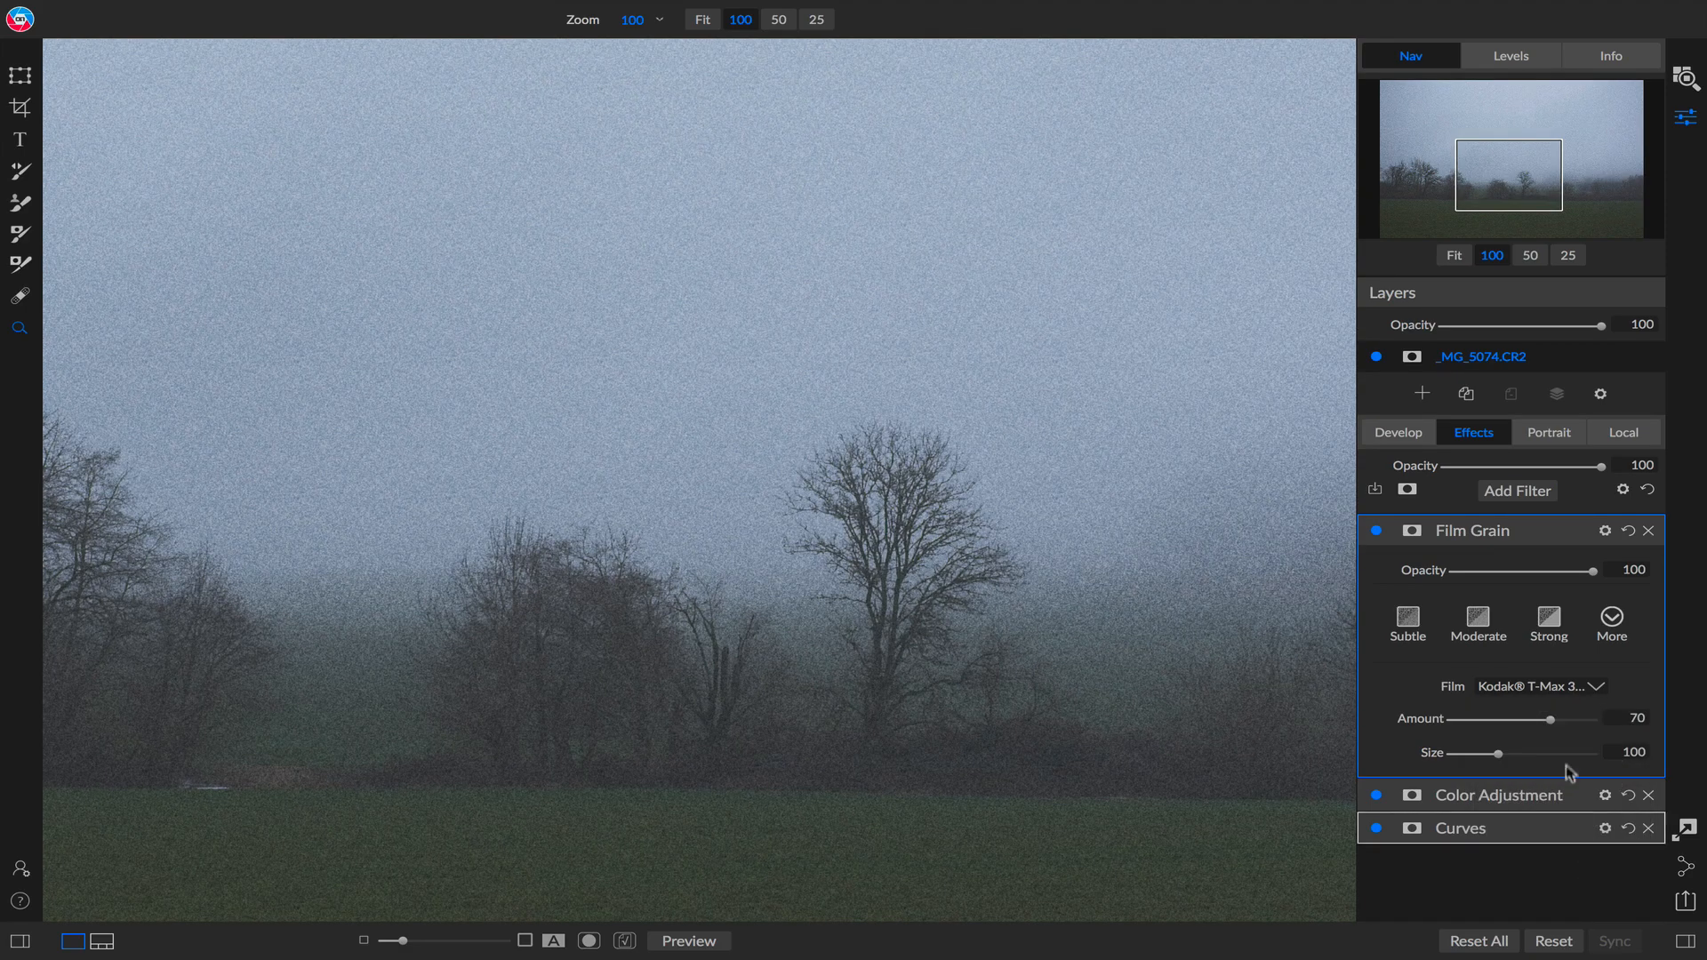
Set the grain amount to 48 and size to 168, then return to the fit view.
{"action": "left_click_drag", "start_coordinate": [1555, 722], "coordinate": [1565, 762]}
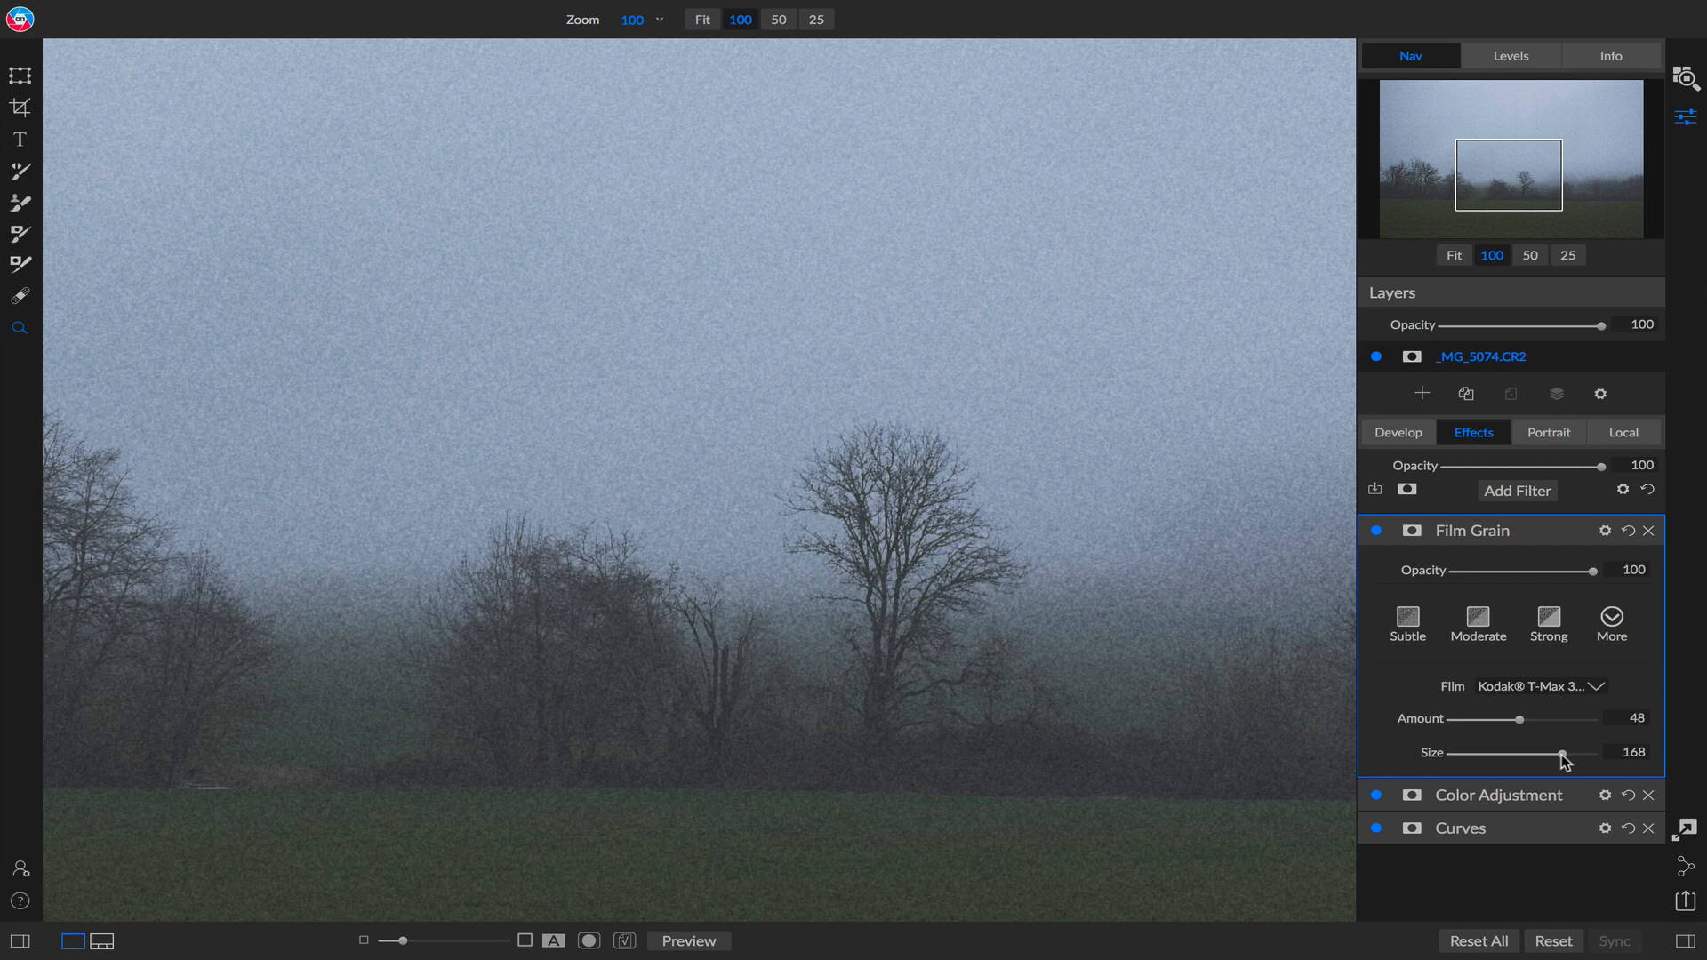
{"action": "left_click", "coordinate": [1455, 257]}
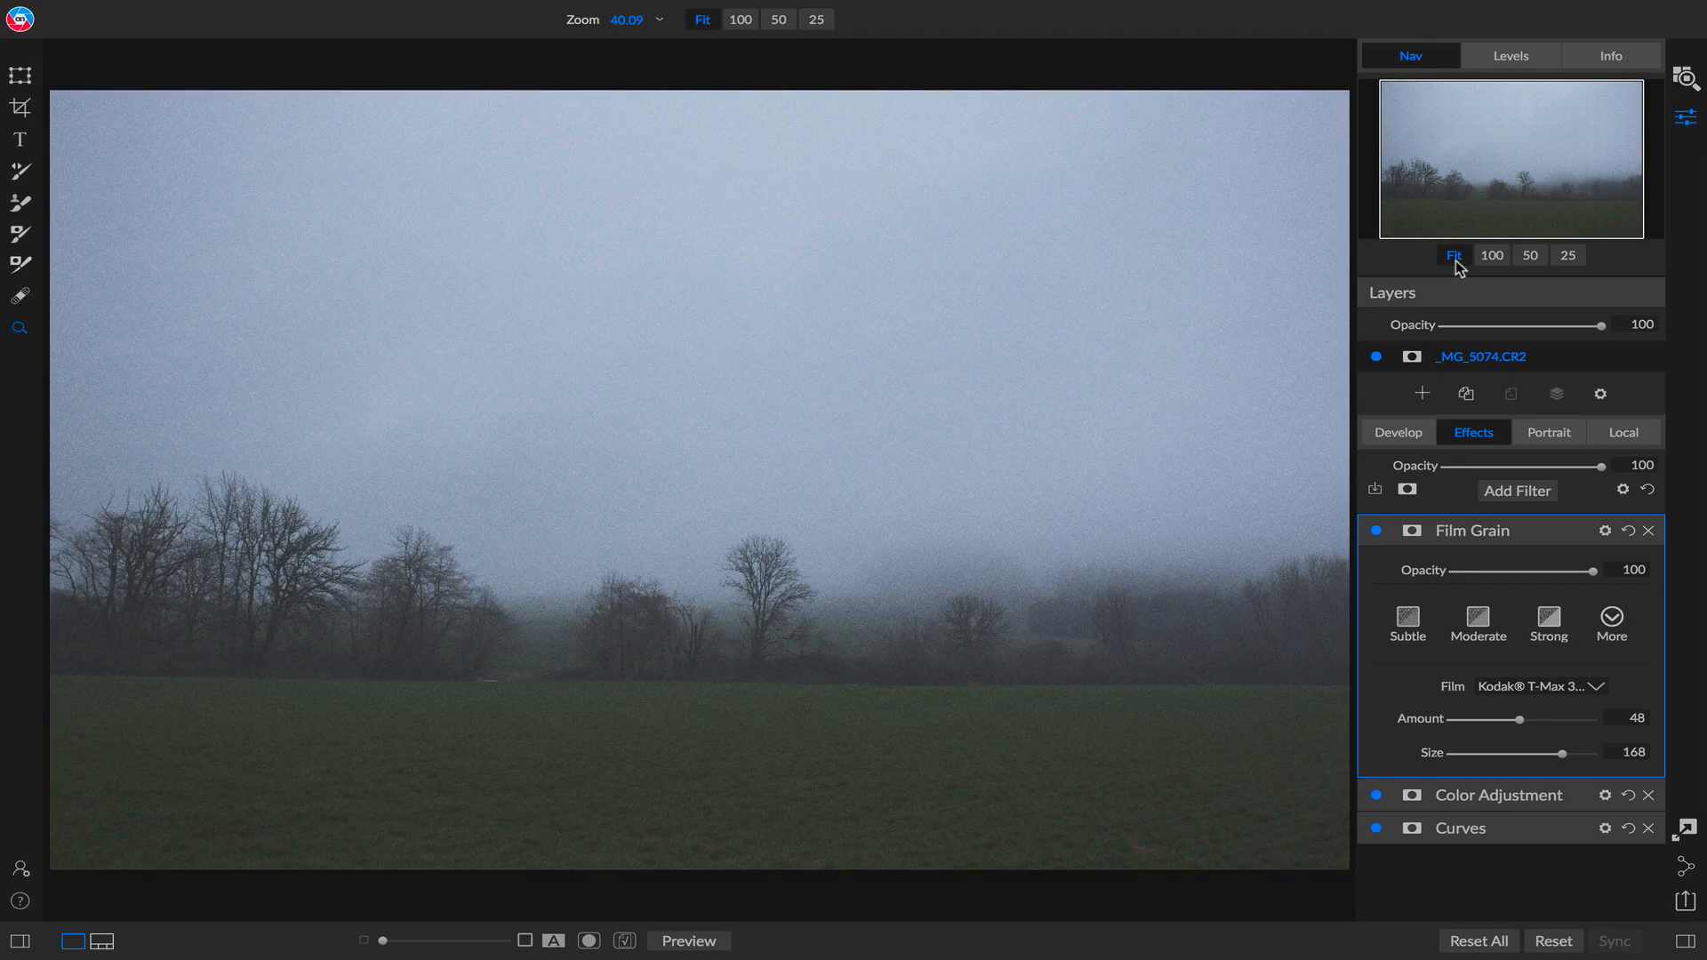
Add a Vignette filter and set its type to Priority.
{"action": "left_click", "coordinate": [1509, 495]}
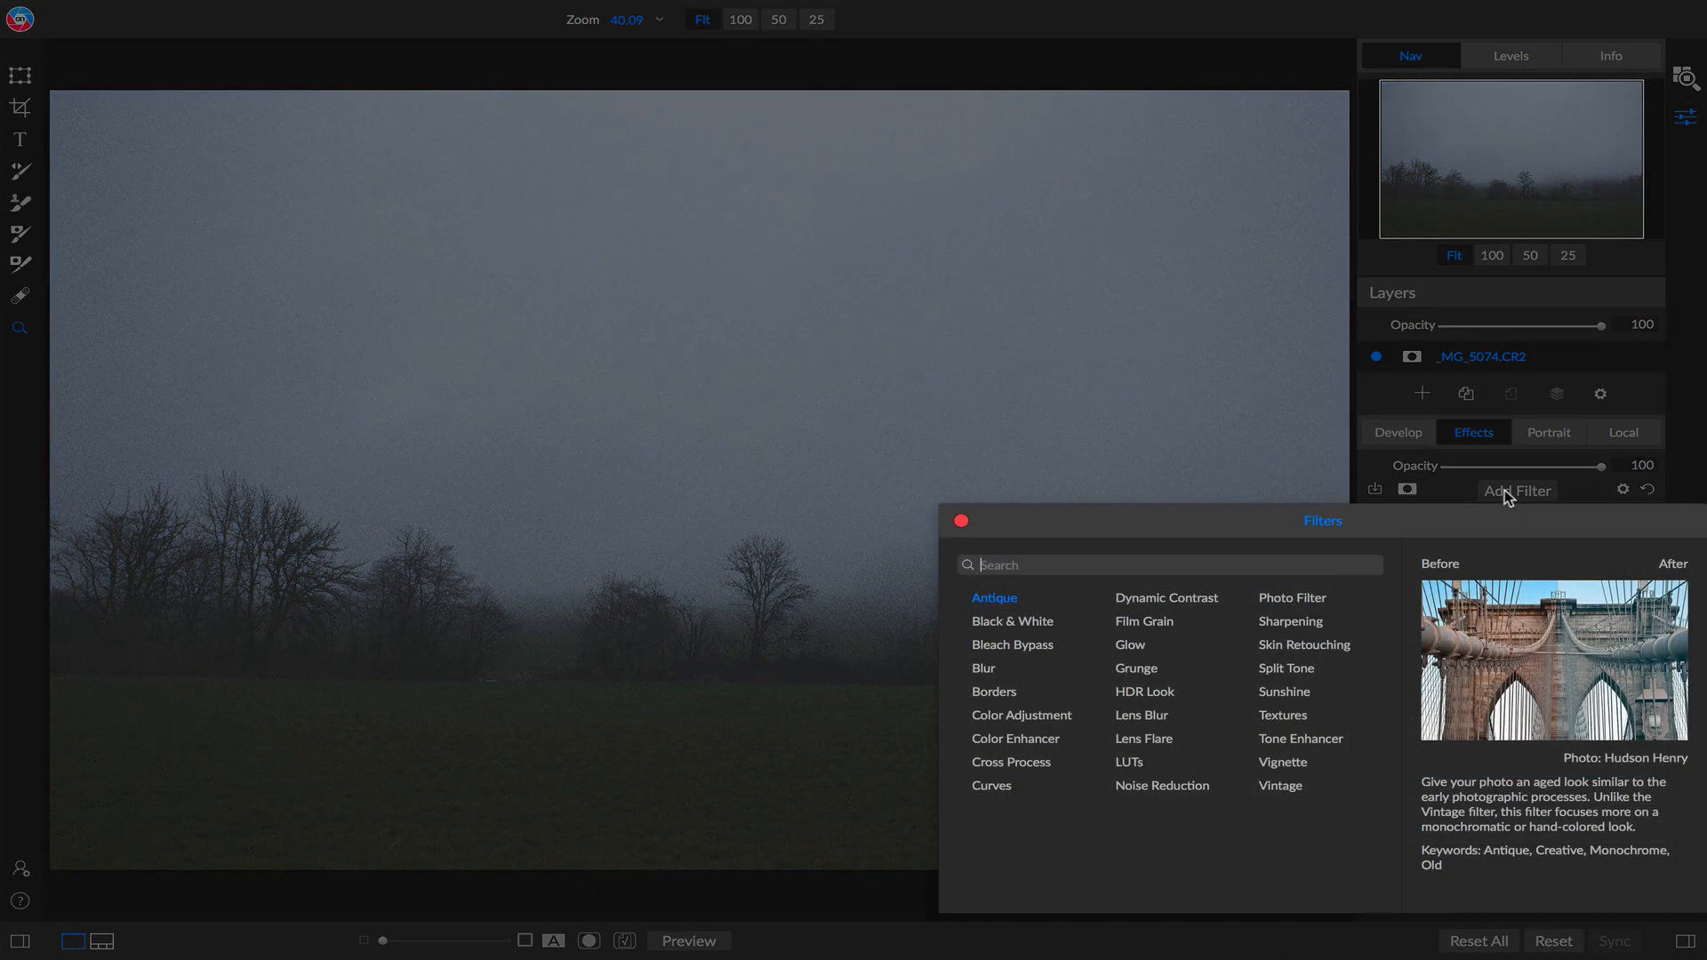
{"action": "left_click", "coordinate": [1277, 679]}
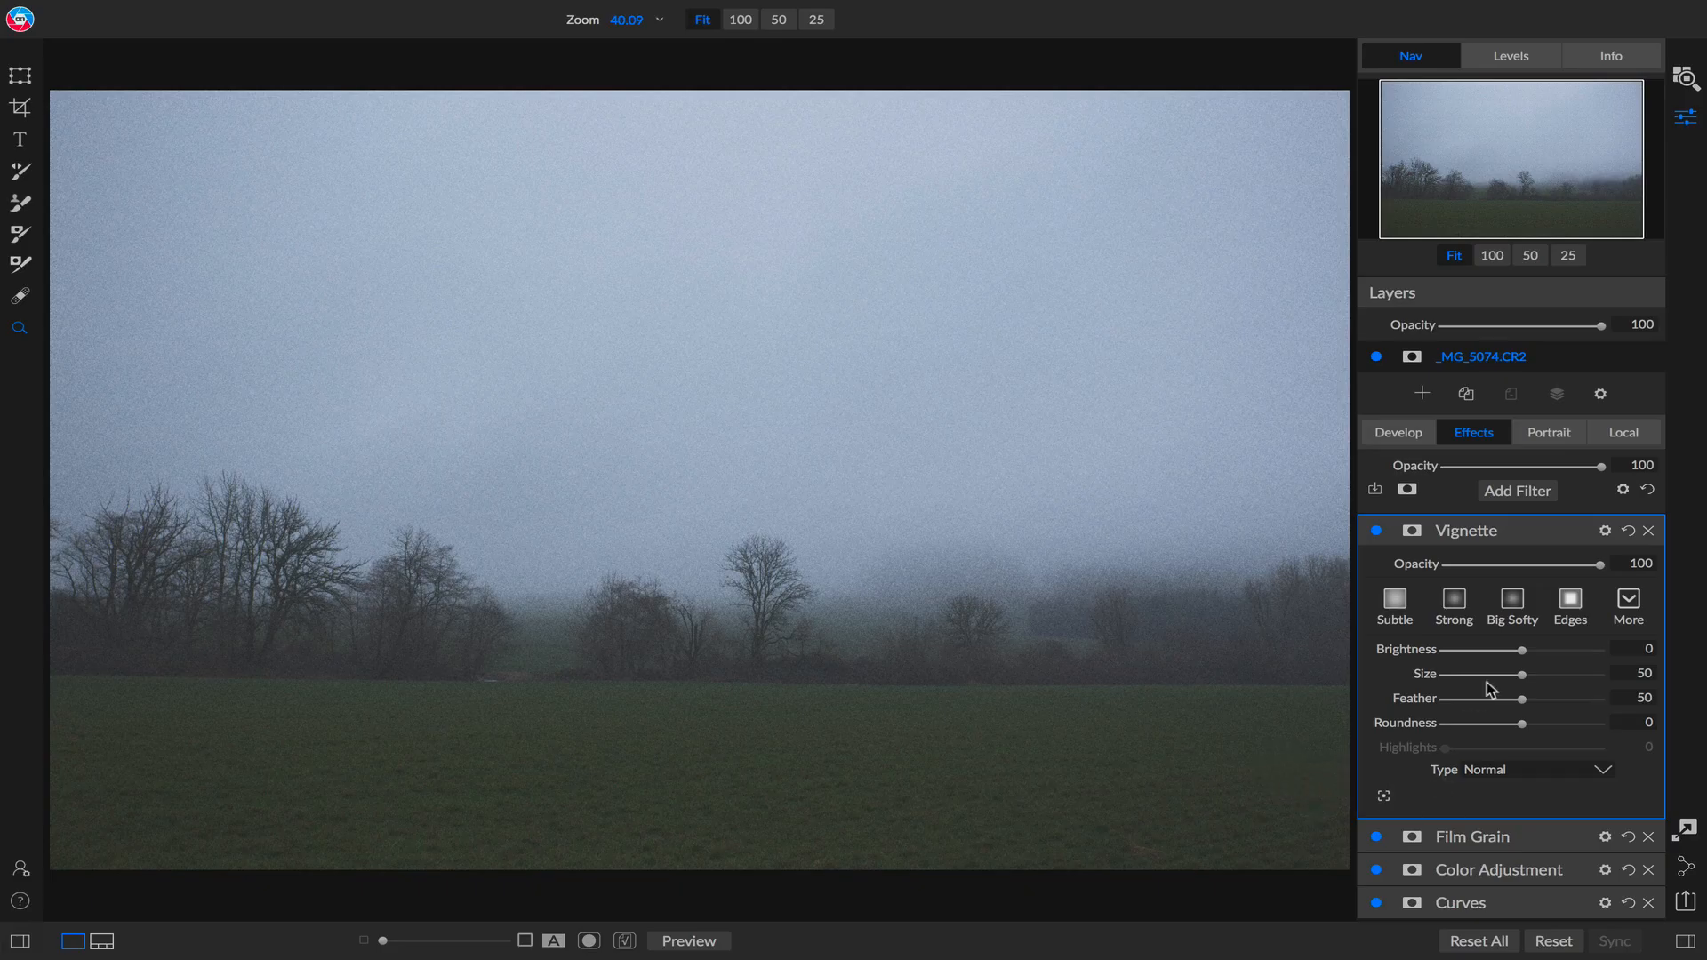
{"action": "left_click", "coordinate": [1511, 770]}
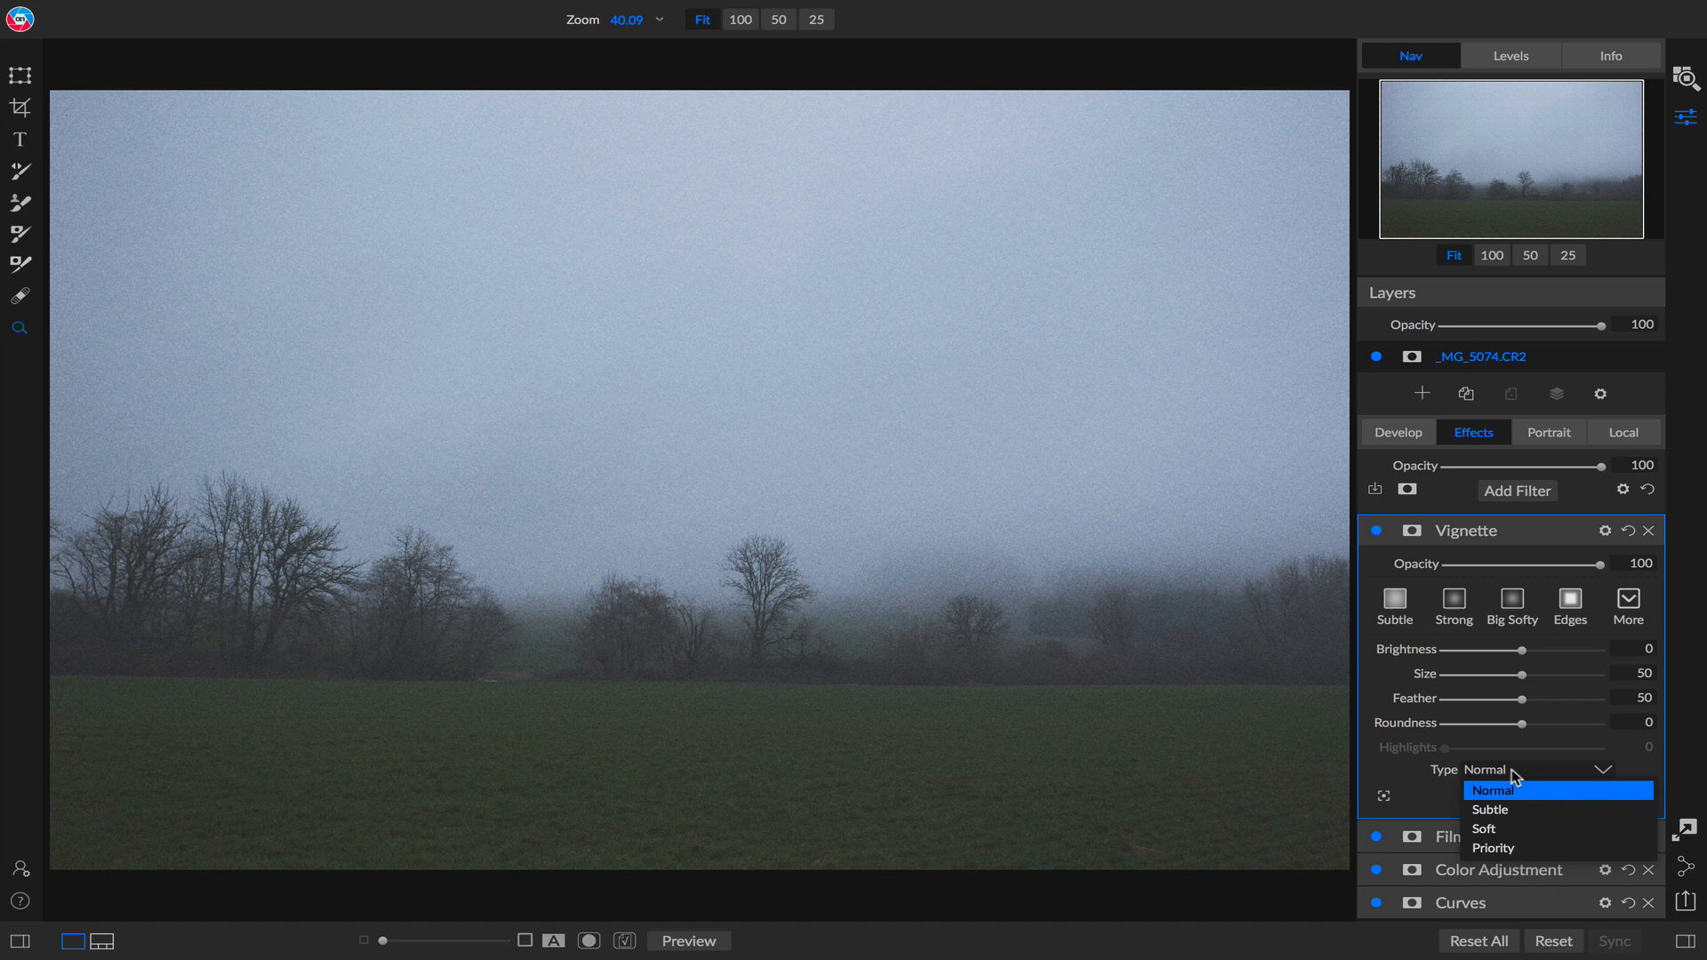
{"action": "left_click", "coordinate": [1531, 849]}
Set the vignette brightness to -56 and highlights to 89.
{"action": "left_click_drag", "start_coordinate": [1522, 650], "coordinate": [1480, 657]}
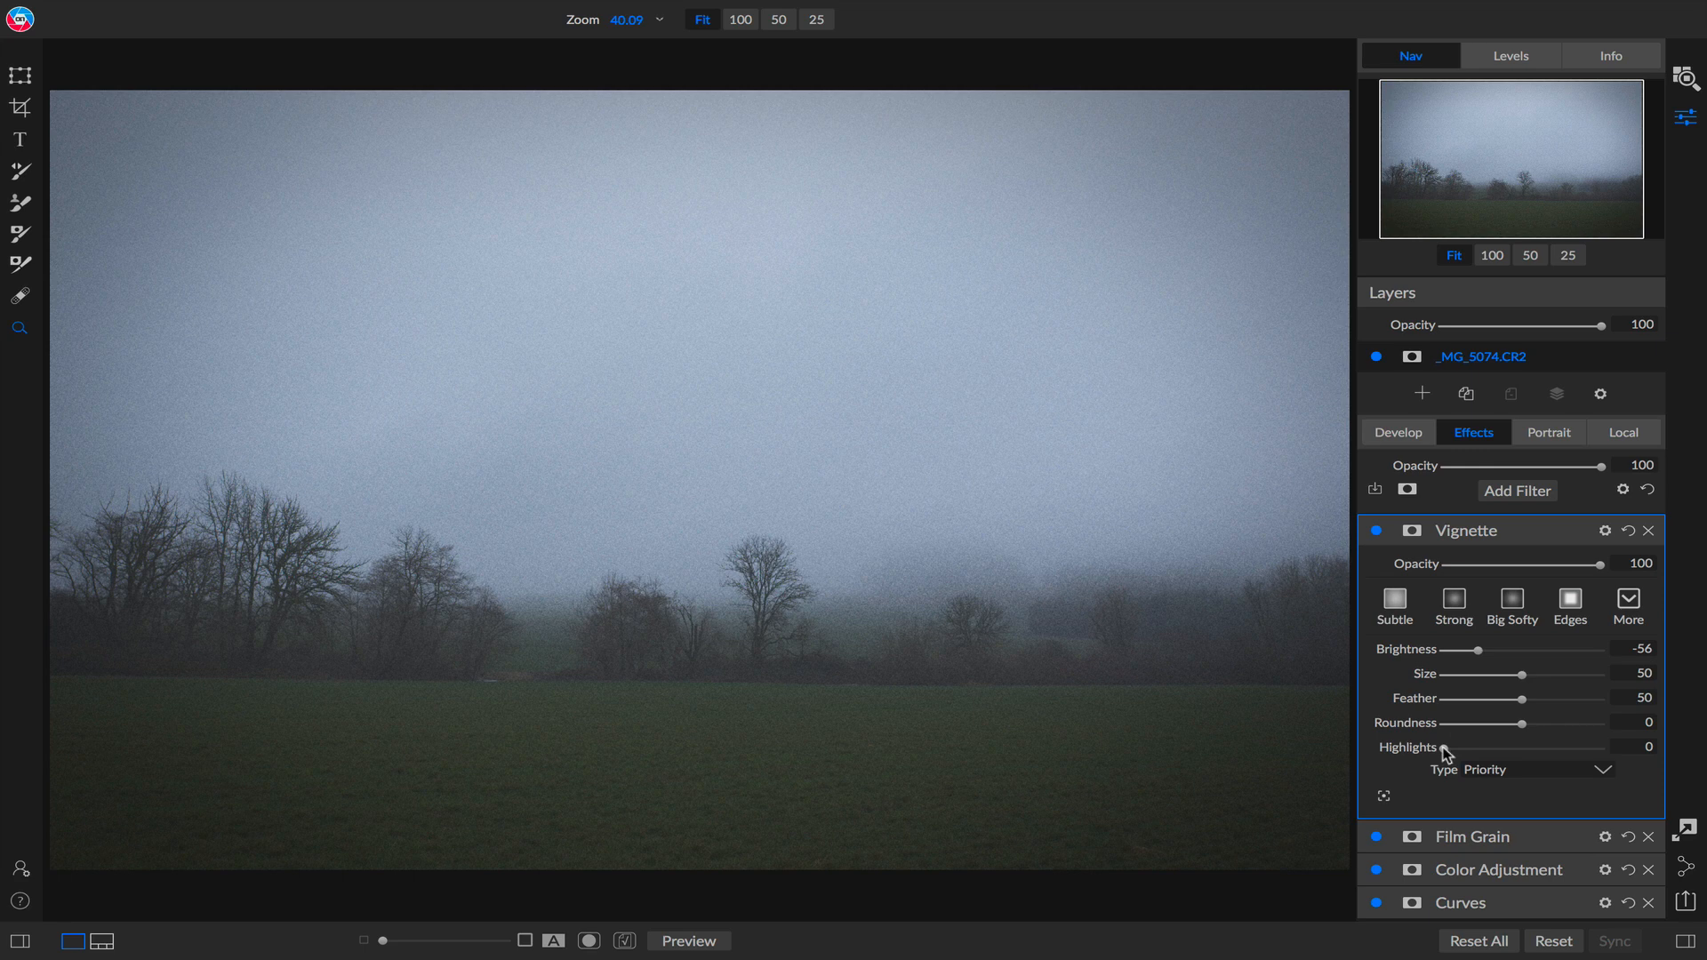
{"action": "left_click_drag", "start_coordinate": [1444, 748], "coordinate": [1585, 748]}
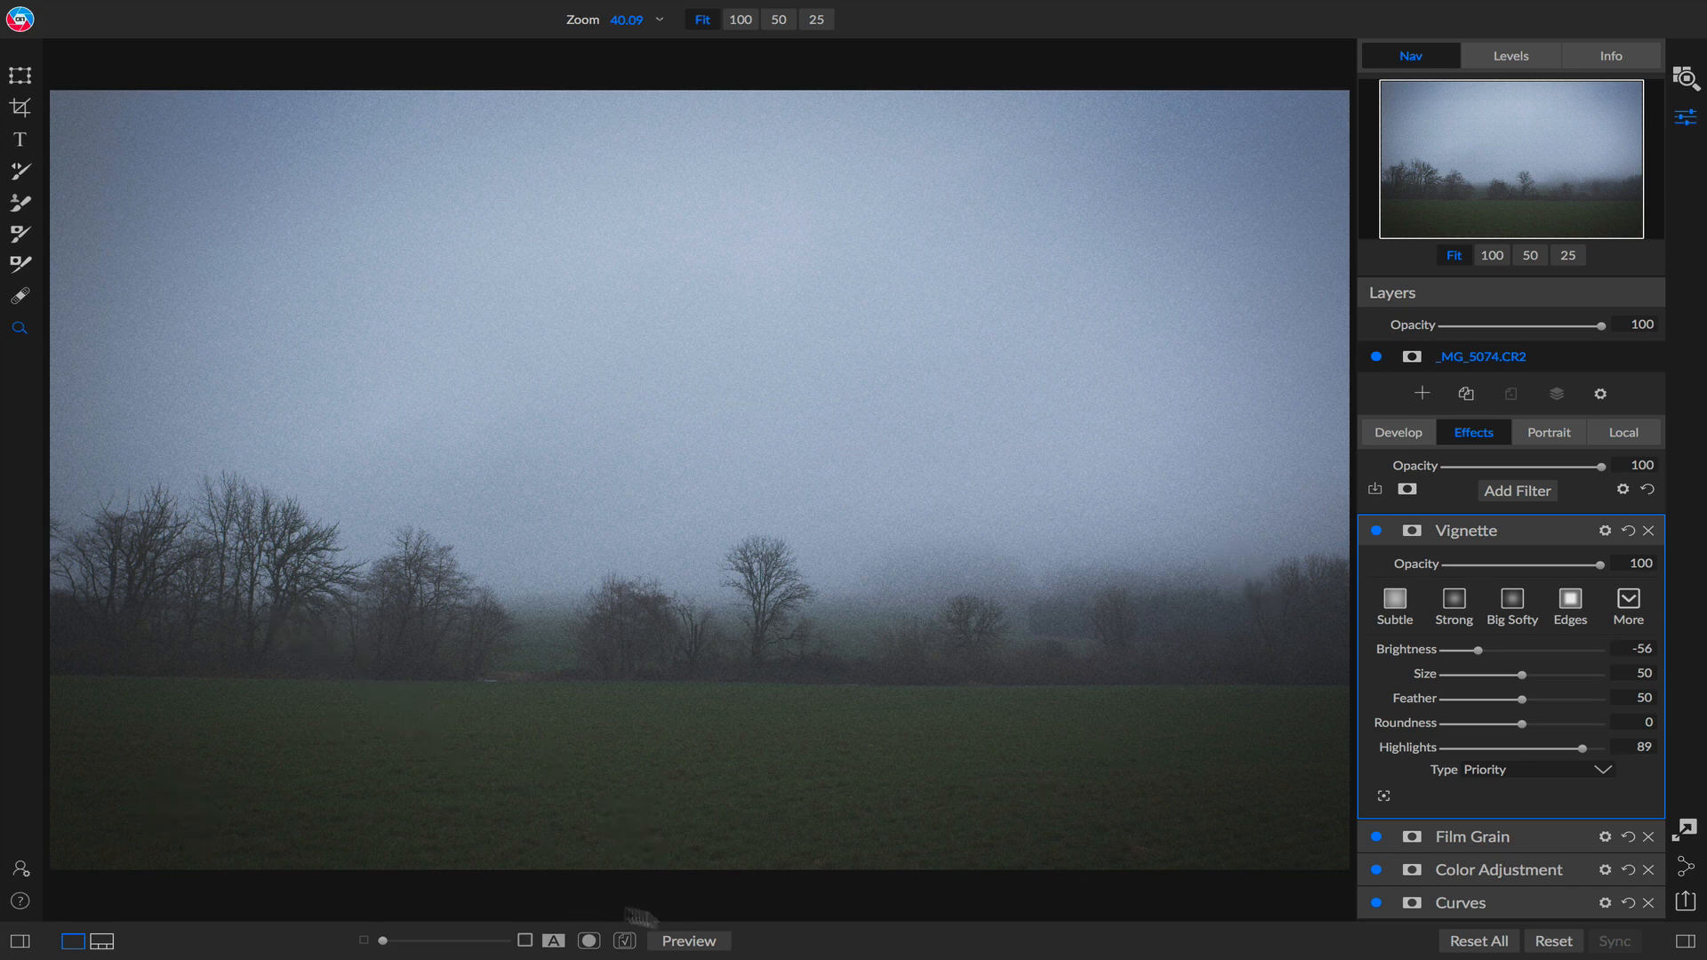
Toggle the preview off and on to compare the edited photo with the original.
{"action": "left_click", "coordinate": [682, 941]}
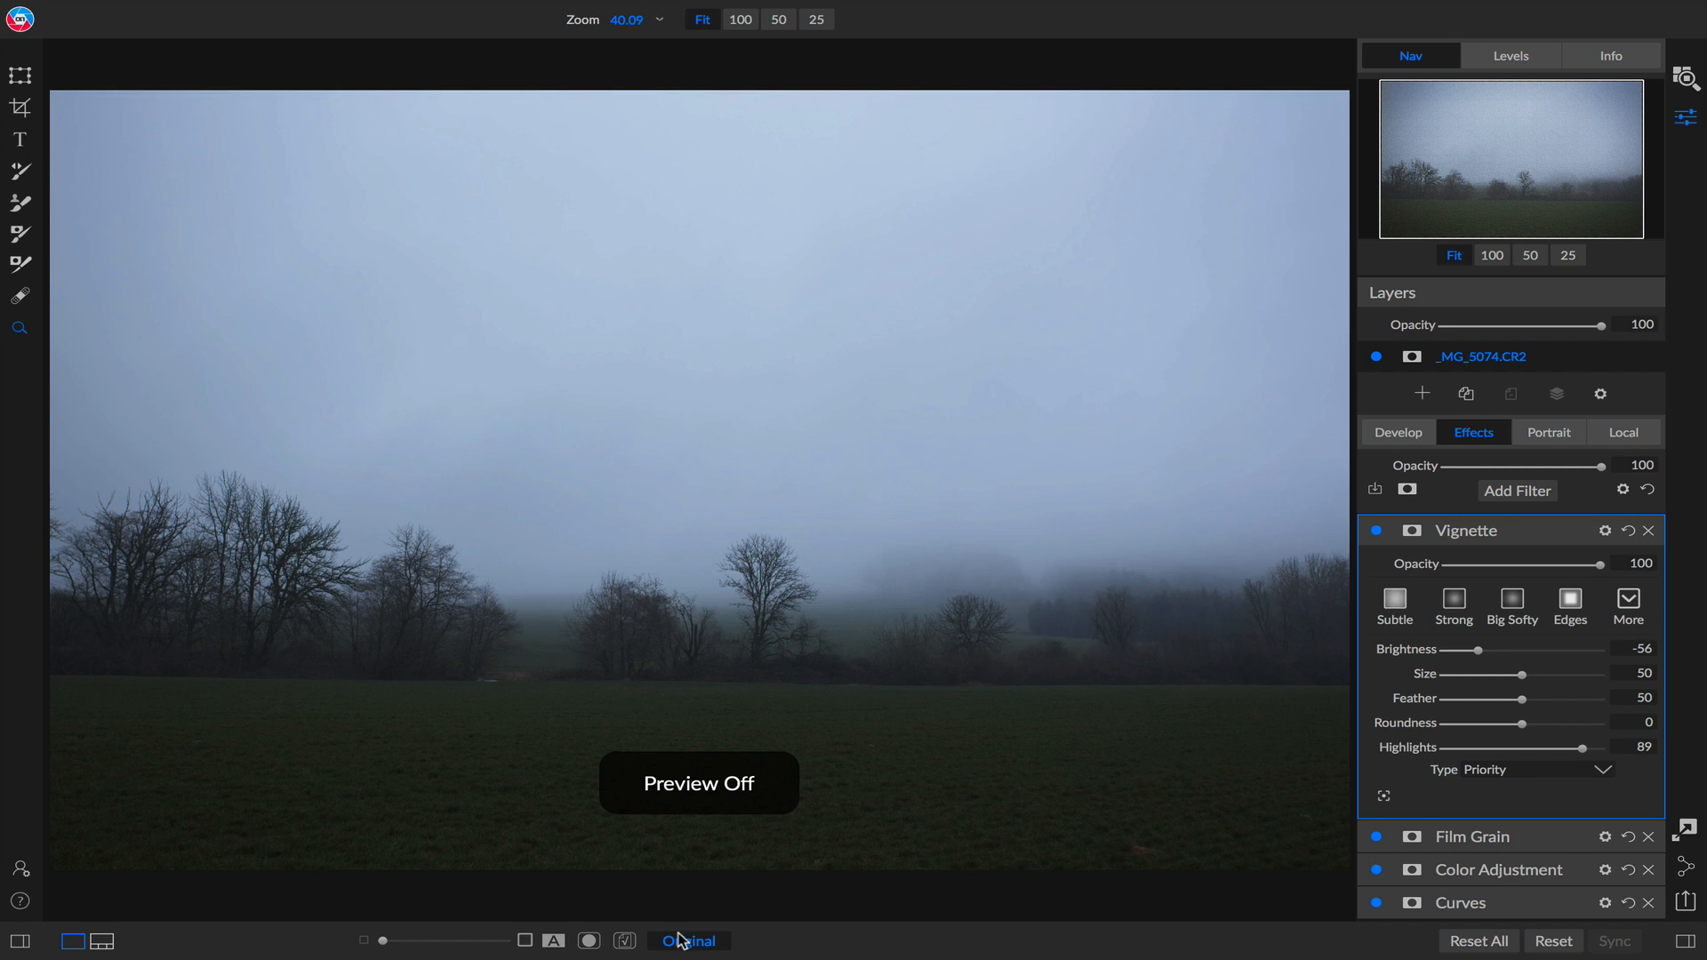
{"action": "left_click", "coordinate": [681, 941]}
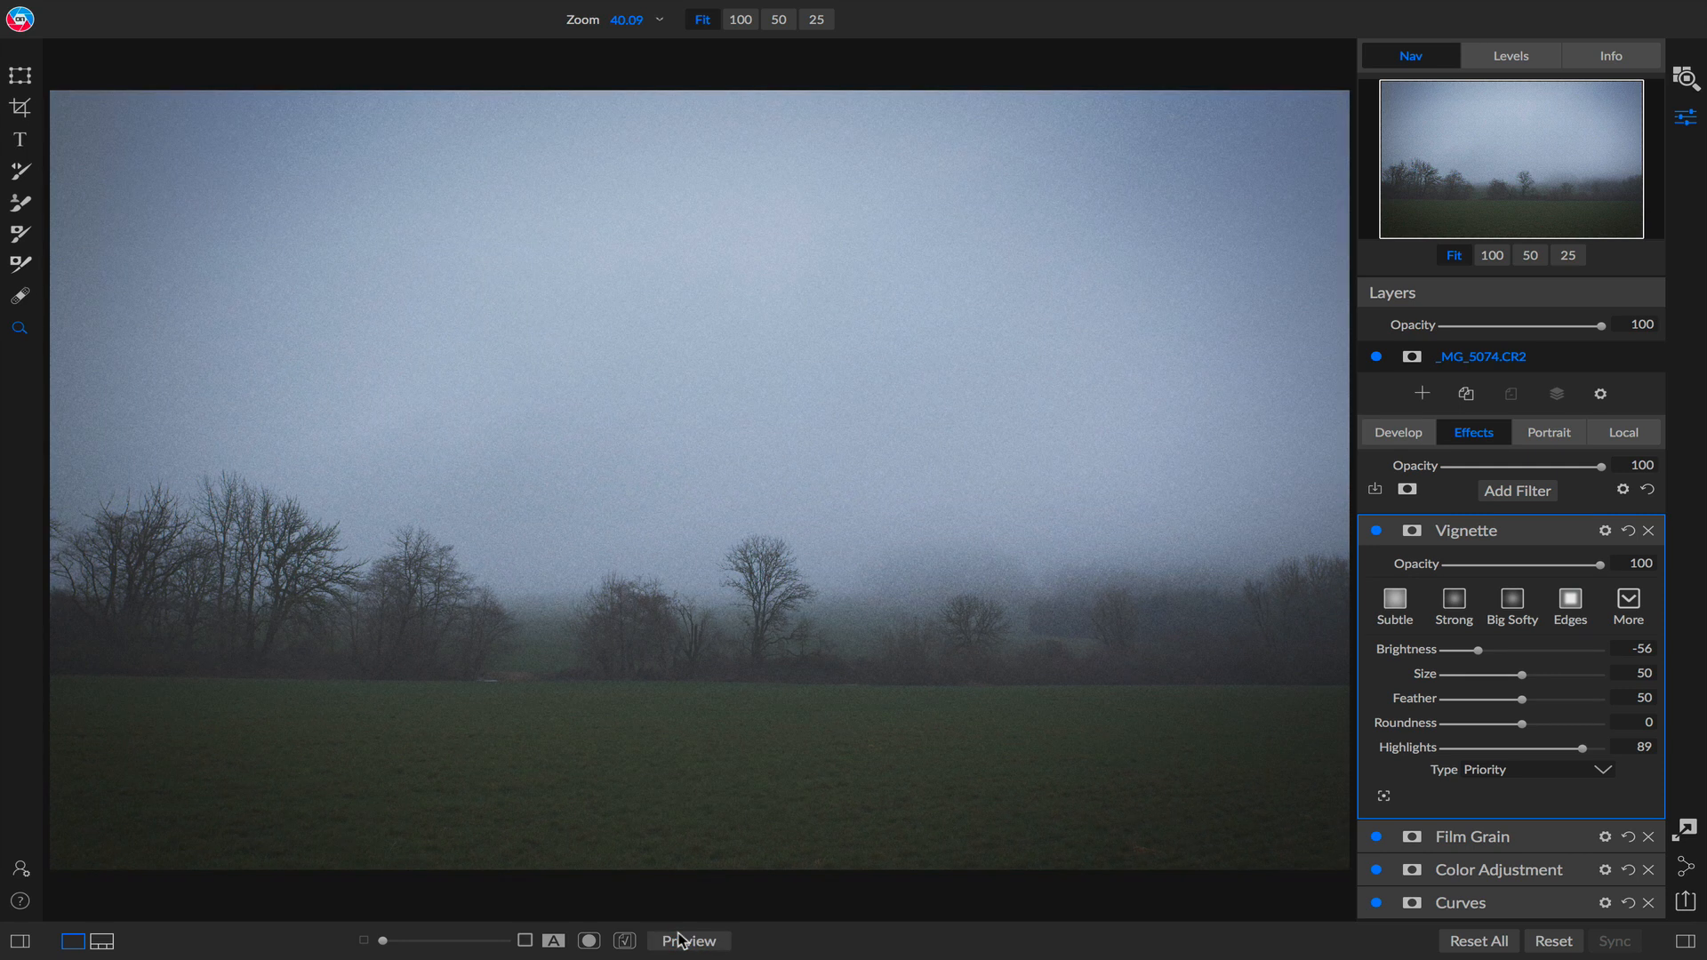